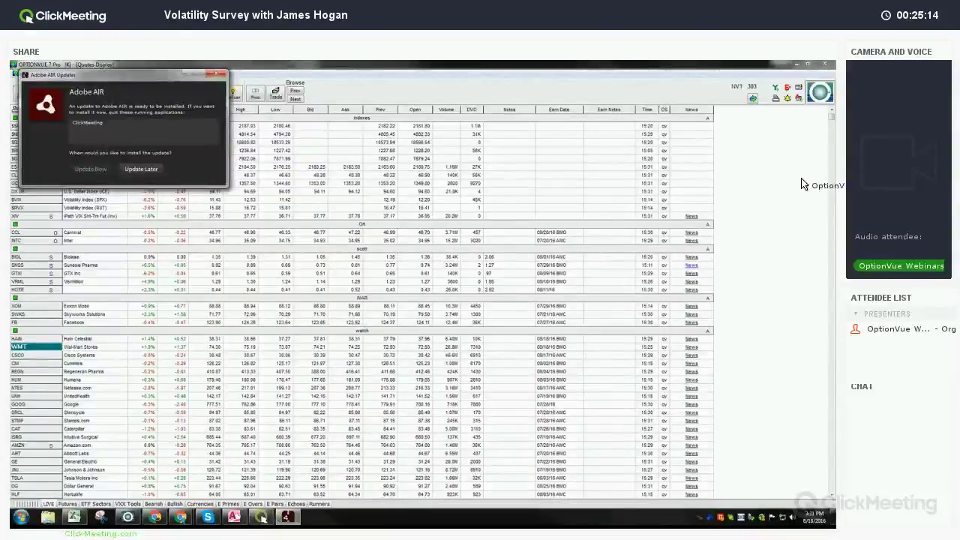
- Dismiss the Adobe AIR update notice, then view the Futures and ETF Sectors quote lists and return to the LIVE list
click(218, 75)
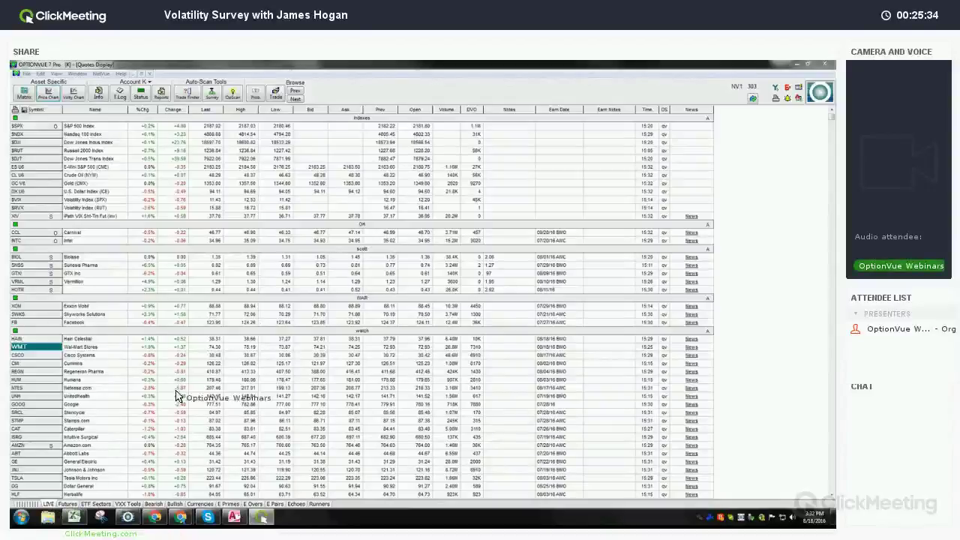
click(69, 504)
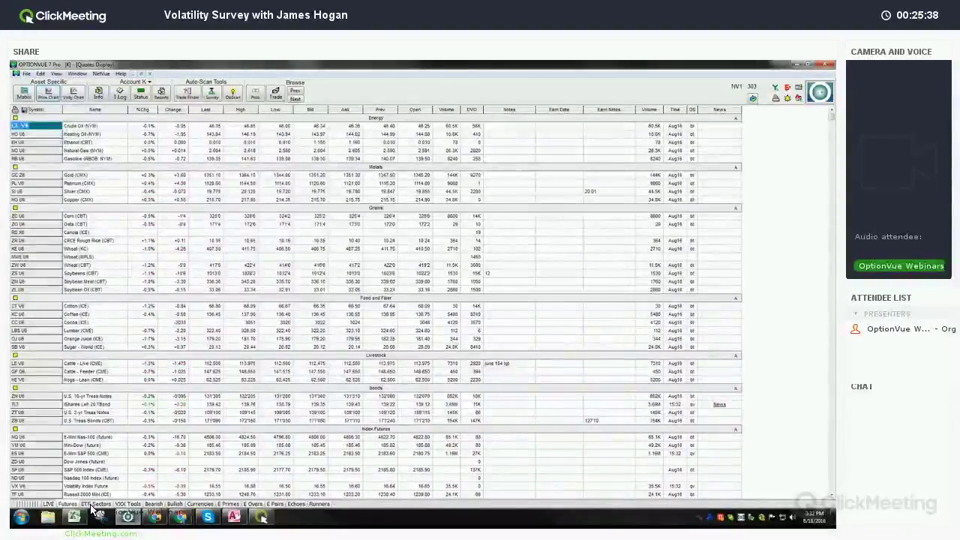
click(92, 505)
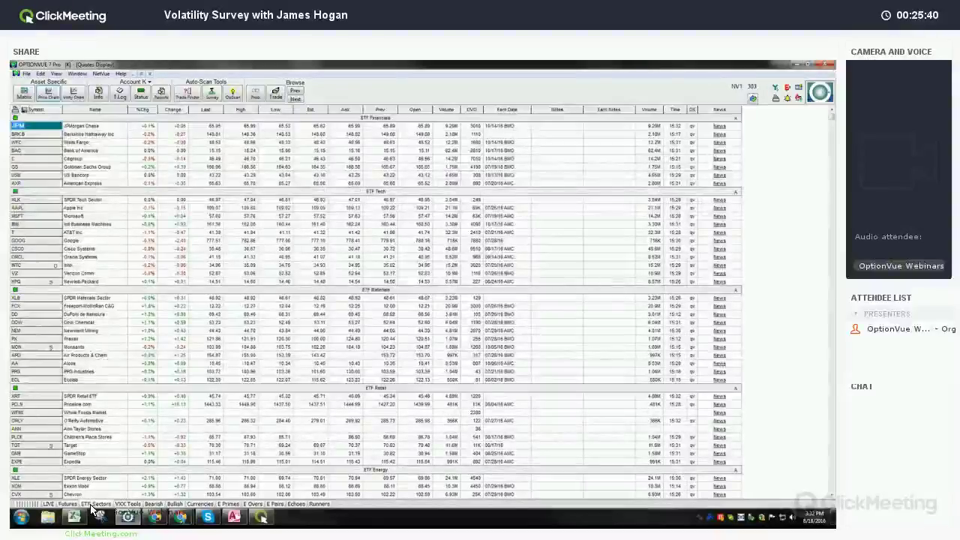
click(48, 504)
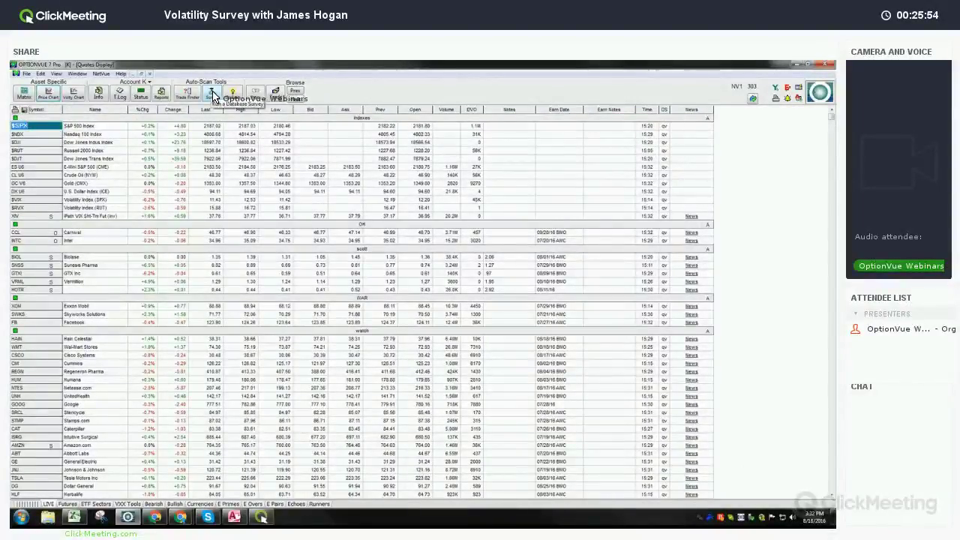
- Open the database survey and restrict it to ETFs by including ETFs and excluding stocks
click(214, 95)
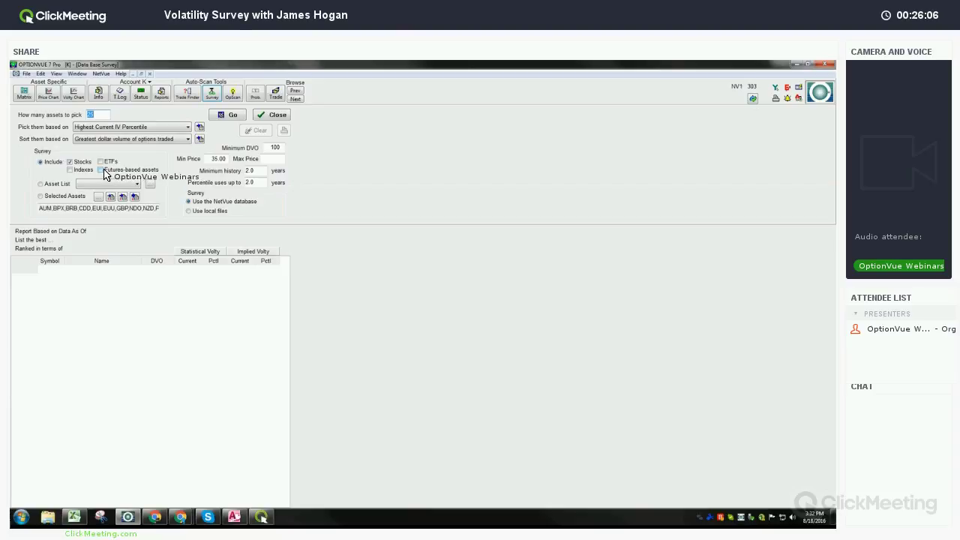
click(70, 162)
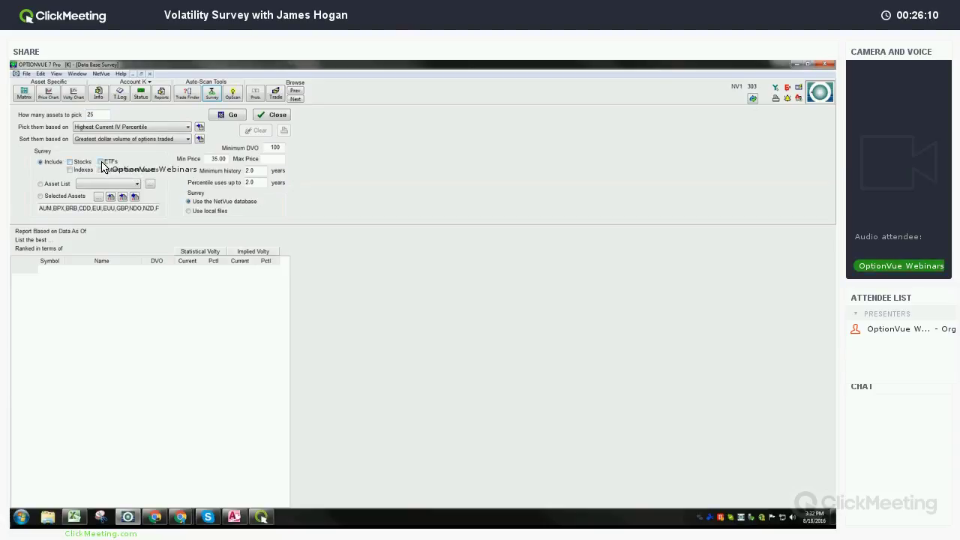
click(101, 162)
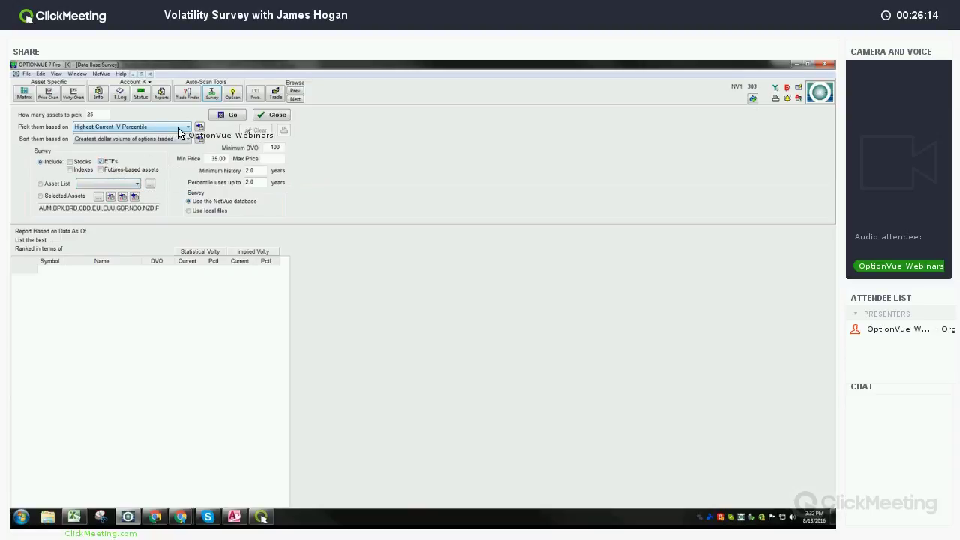
- Pick the survey assets by Greatest dollar volume of options traded and run the ETF survey
click(177, 133)
click(84, 133)
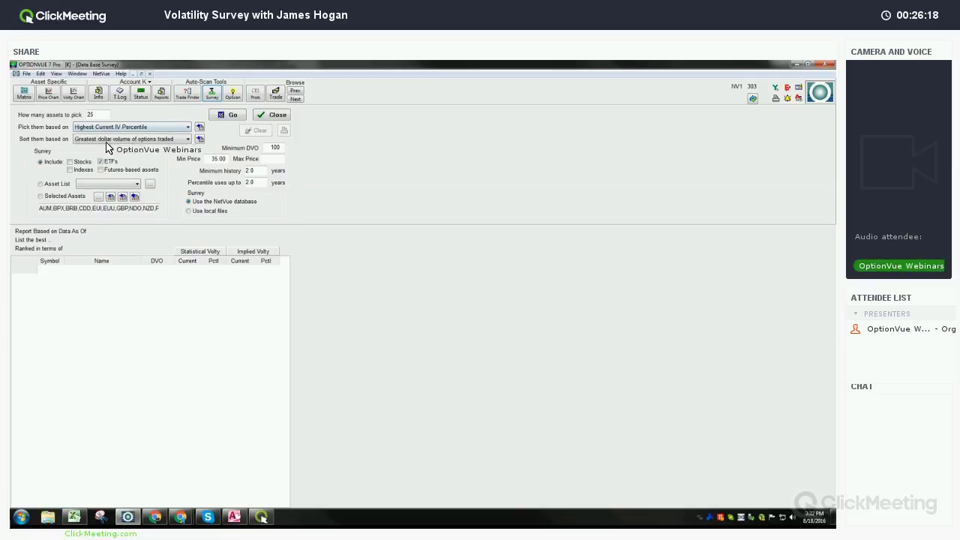
click(131, 139)
click(185, 128)
click(182, 140)
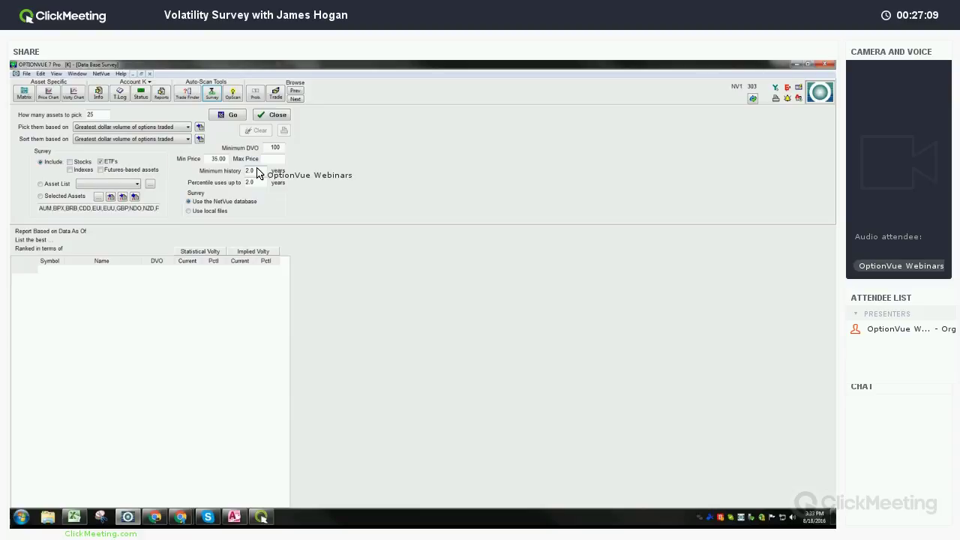
click(150, 127)
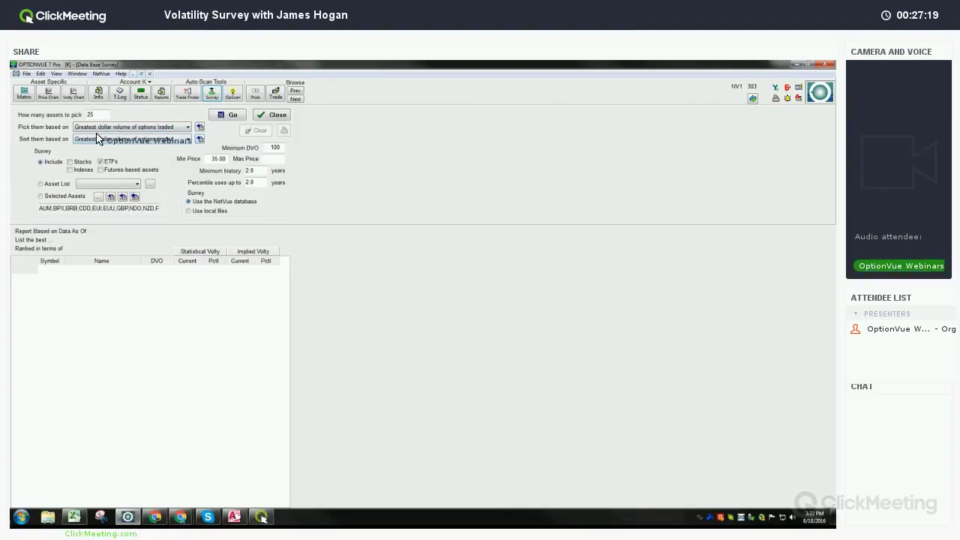
click(231, 118)
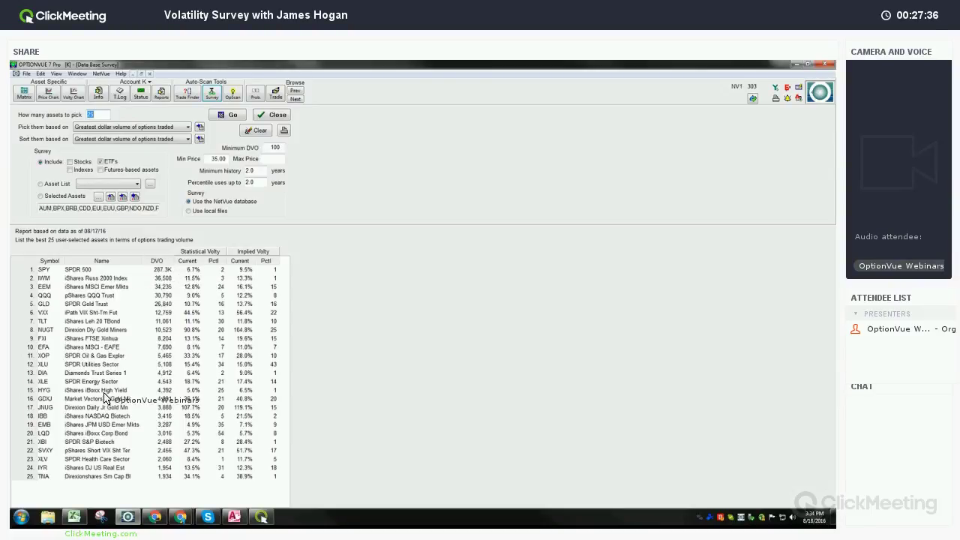
- Create a new quotes page named test before the Runners page and open it
click(142, 271)
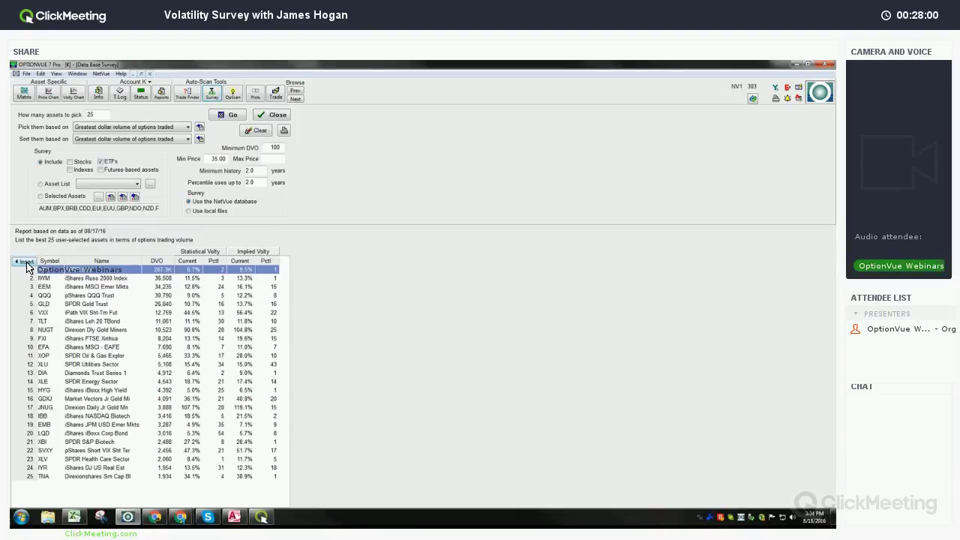
key(Return)
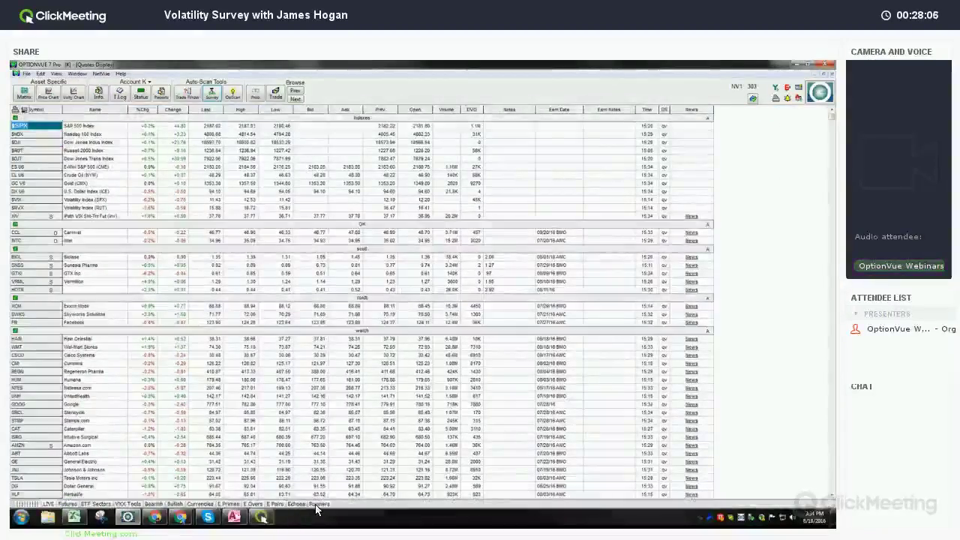
right_click(315, 504)
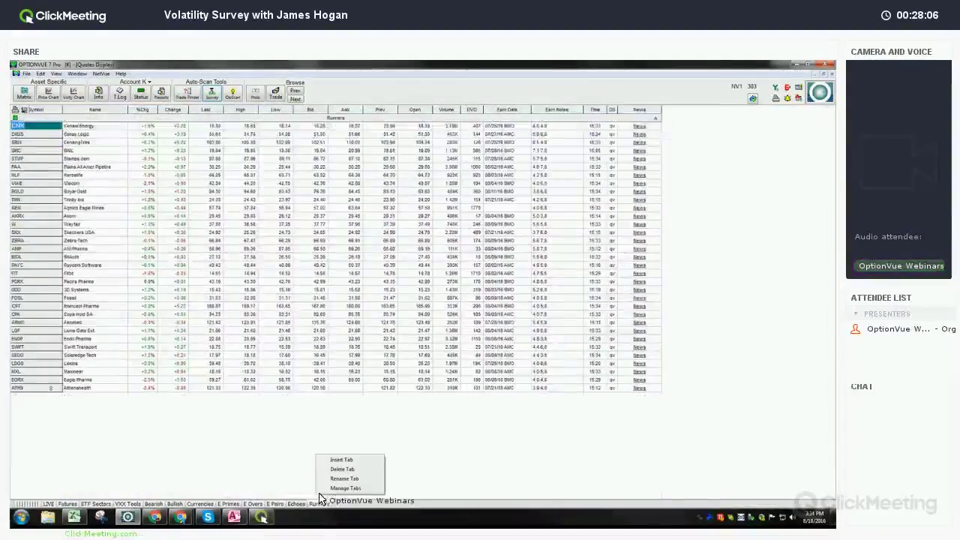
click(341, 459)
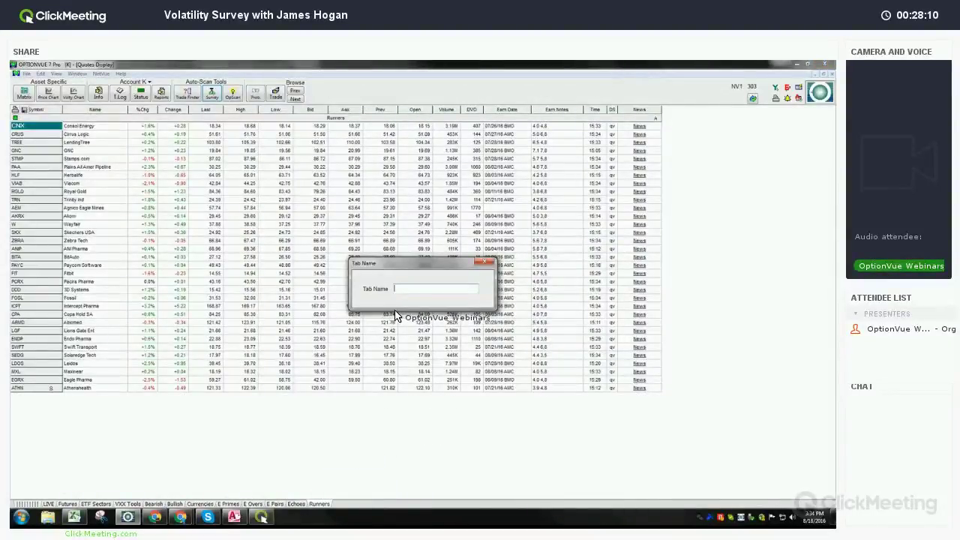
text(test)
key(Return)
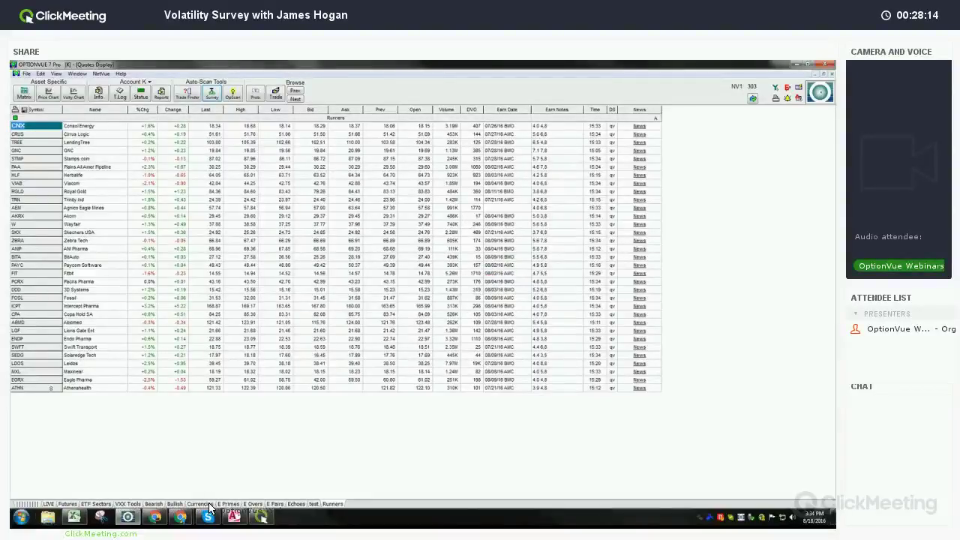
click(313, 503)
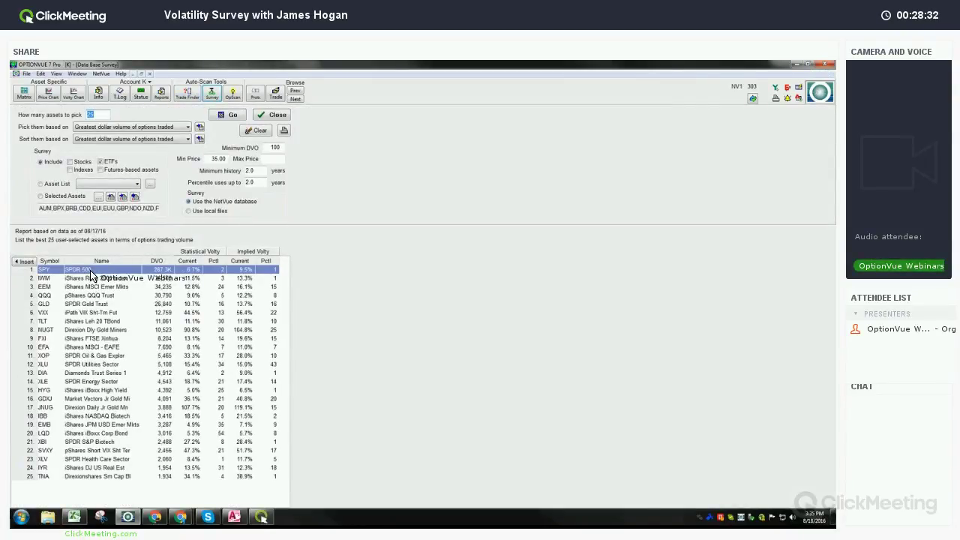
- Insert all 25 surveyed ETFs into the test quotes page, close the survey and maximize the quotes display
shift+click(95, 478)
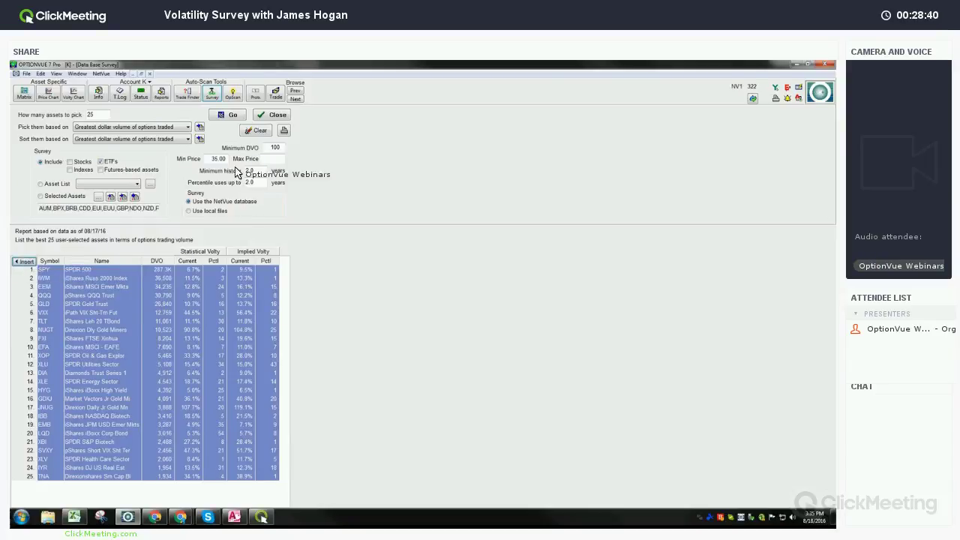
click(279, 117)
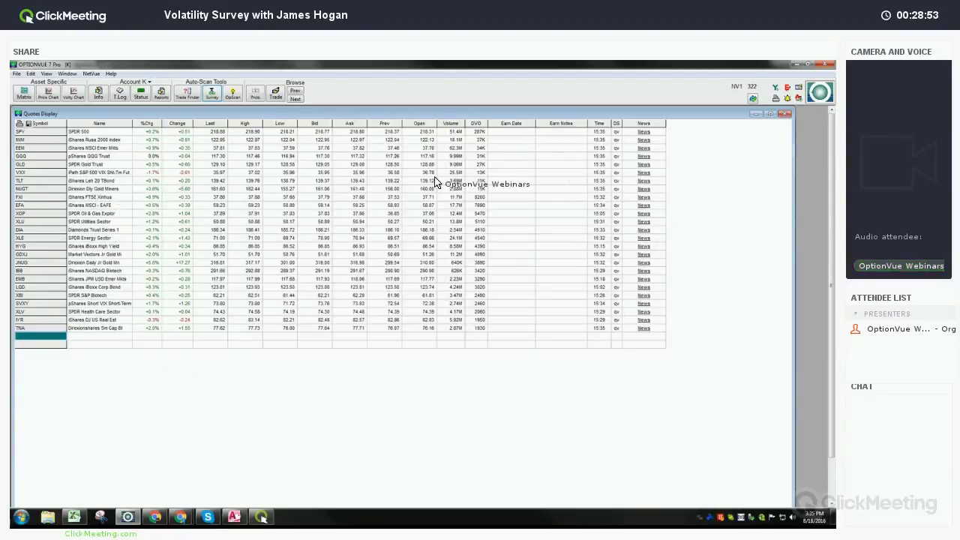
click(771, 114)
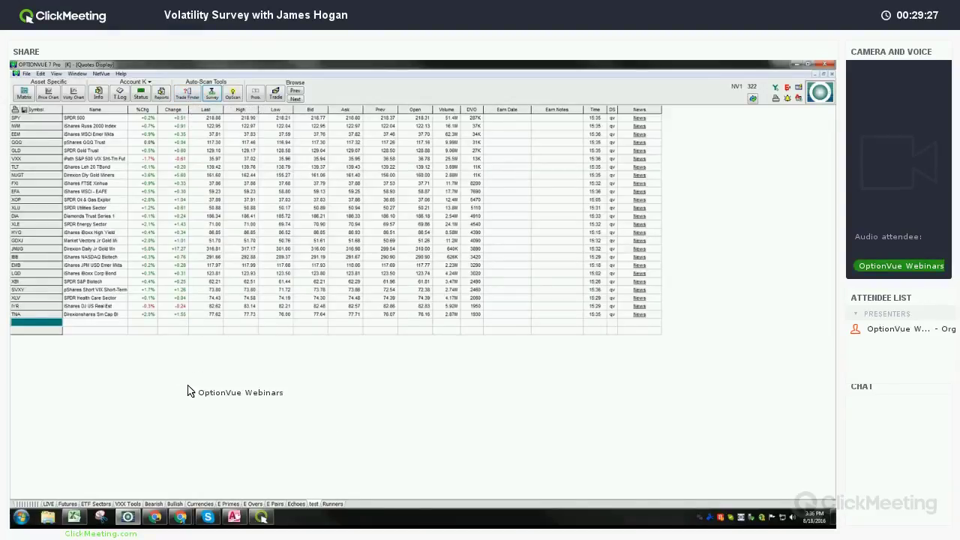
click(315, 503)
right_click(315, 503)
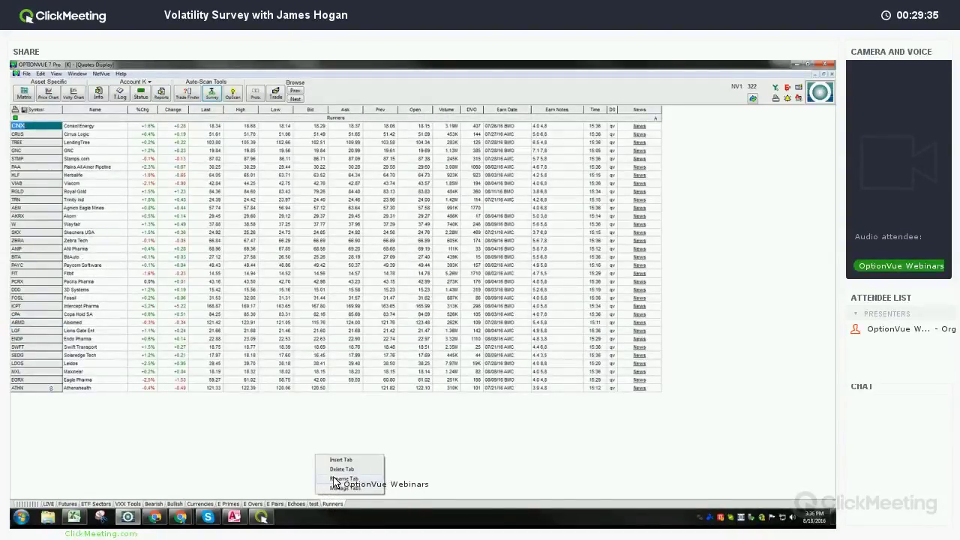
click(344, 478)
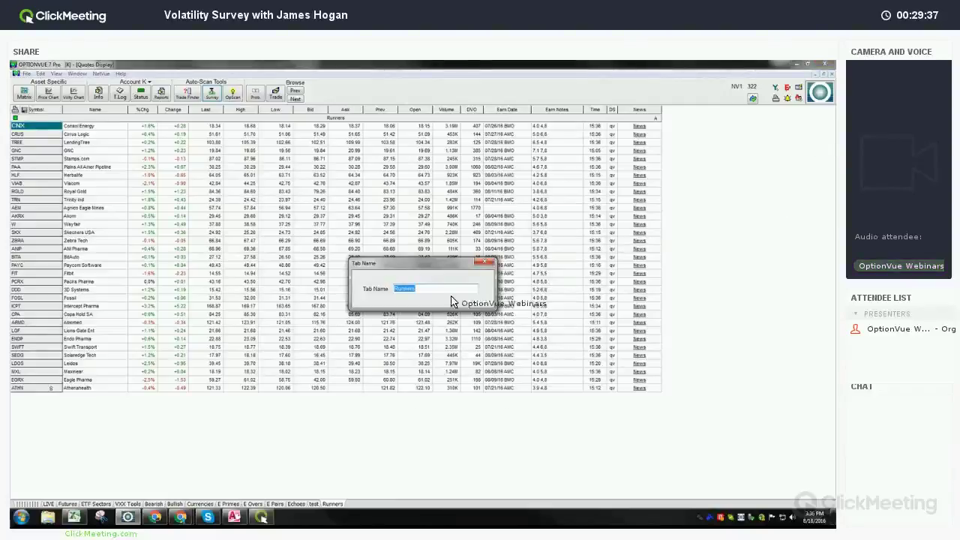
key(Return)
click(29, 96)
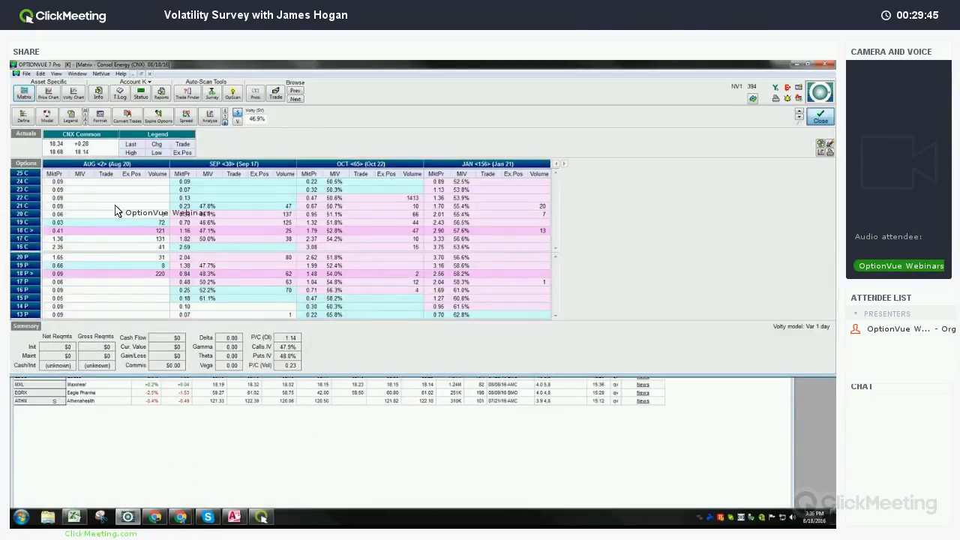
key(Escape)
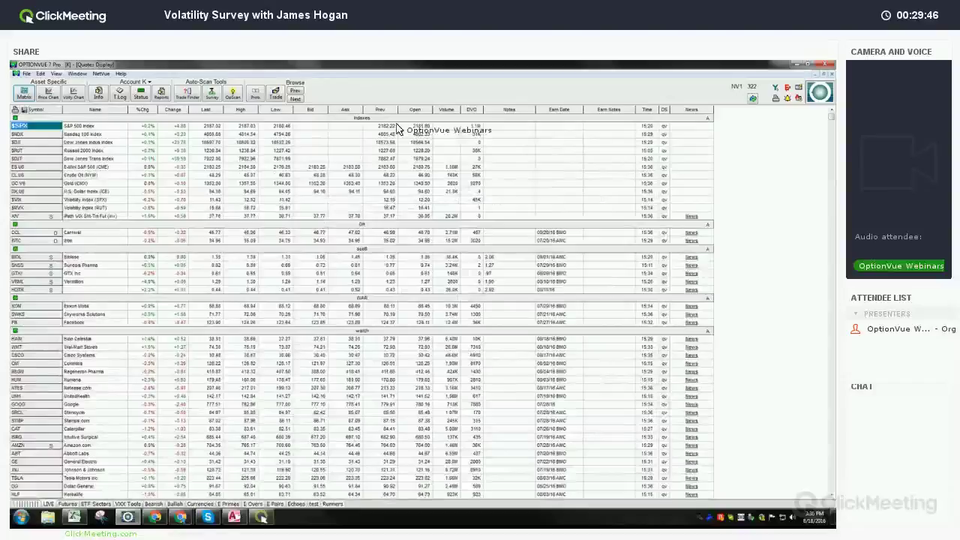
- Reopen the database survey, include stocks instead of ETFs, and run it on greatest dollar volume of options traded
click(212, 93)
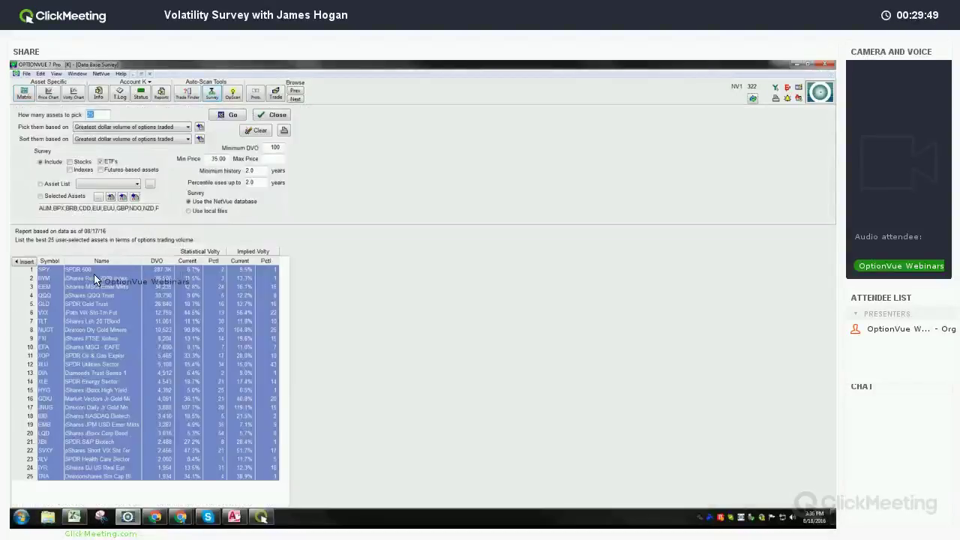
click(102, 162)
click(69, 162)
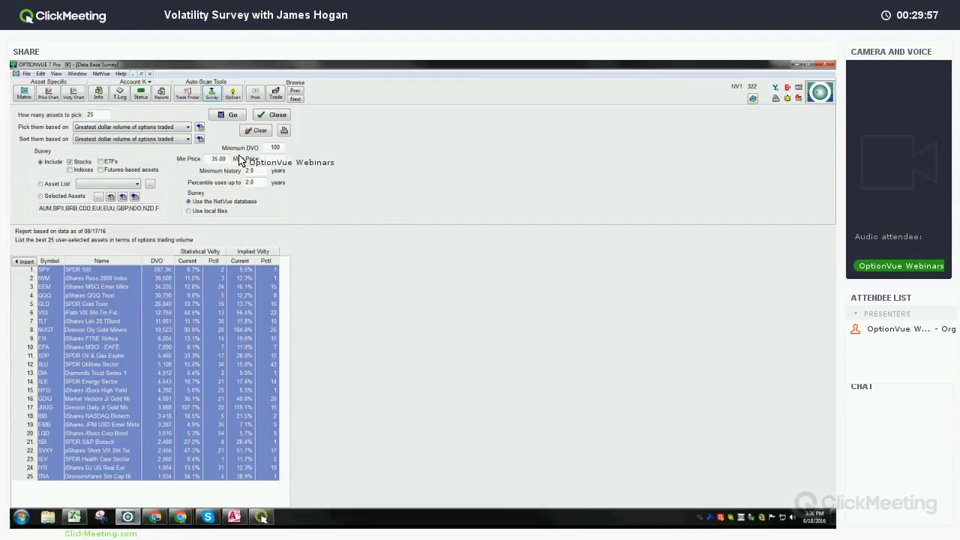
click(230, 115)
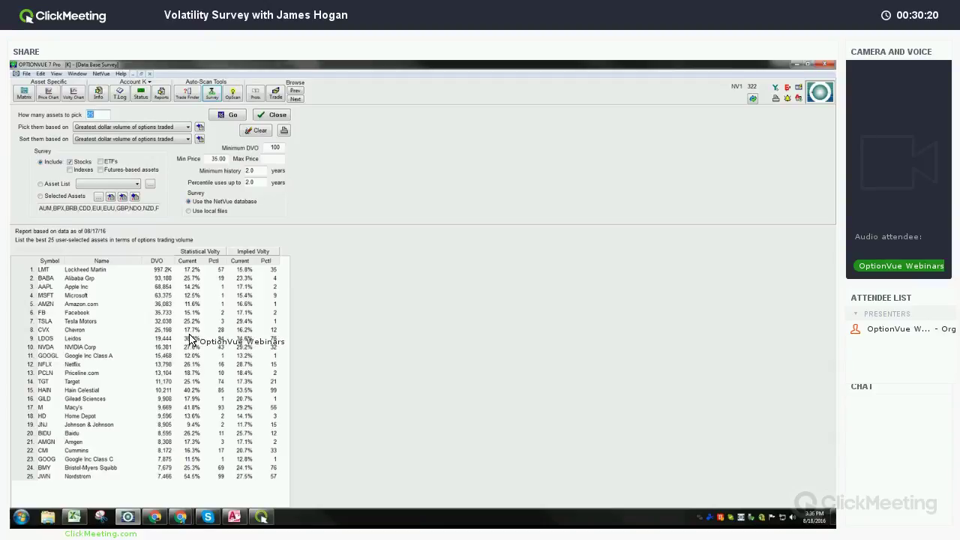
key(Tab)
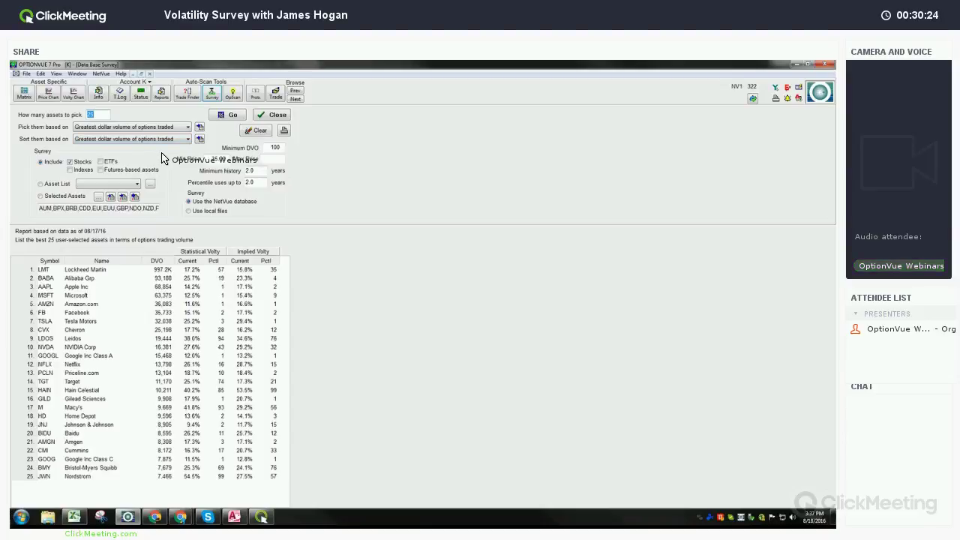
- Pick the stocks by Highest IV (Implied Volatility) and rerun the survey
click(116, 129)
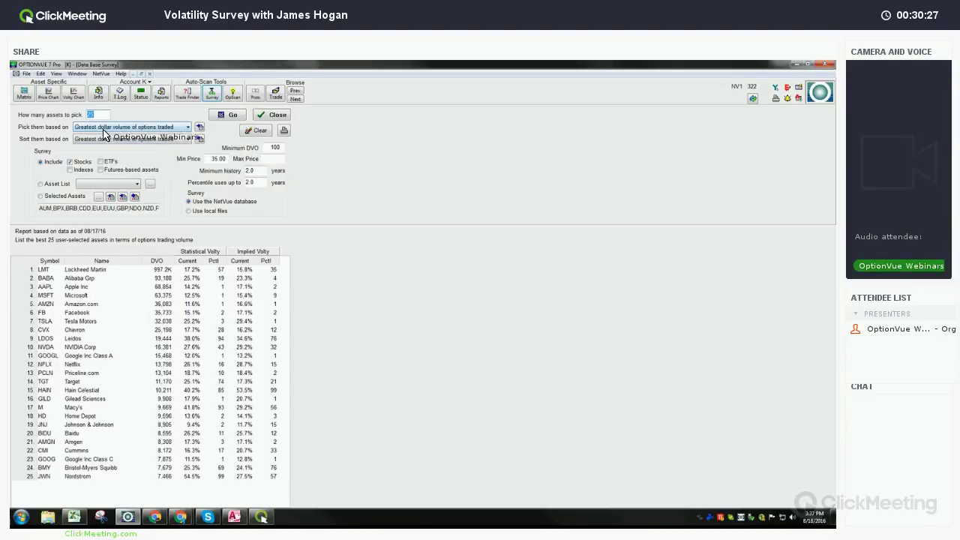
click(167, 129)
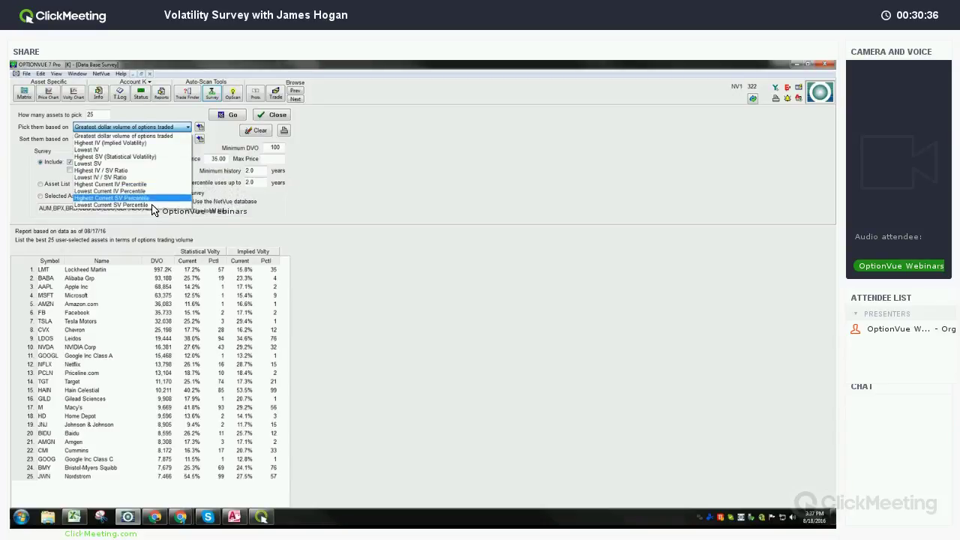
click(138, 142)
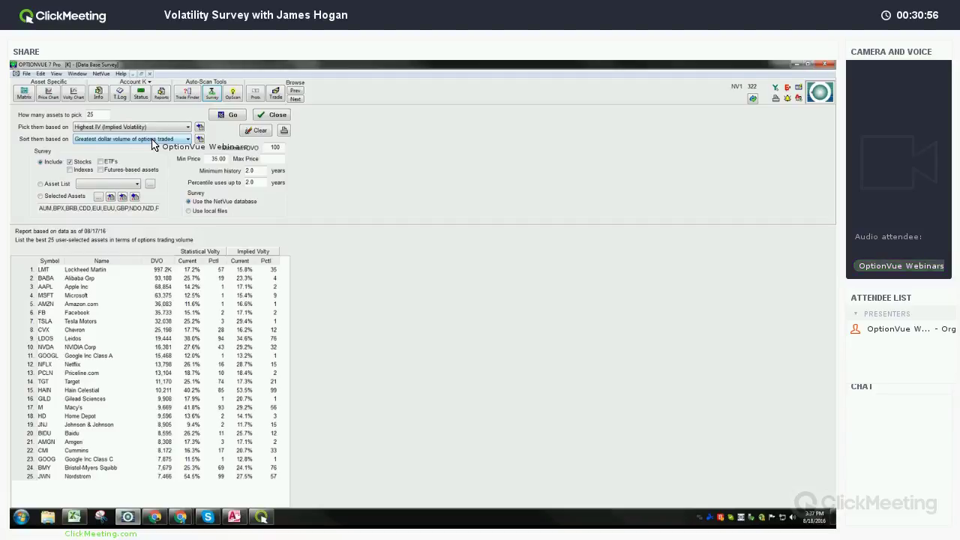
click(227, 115)
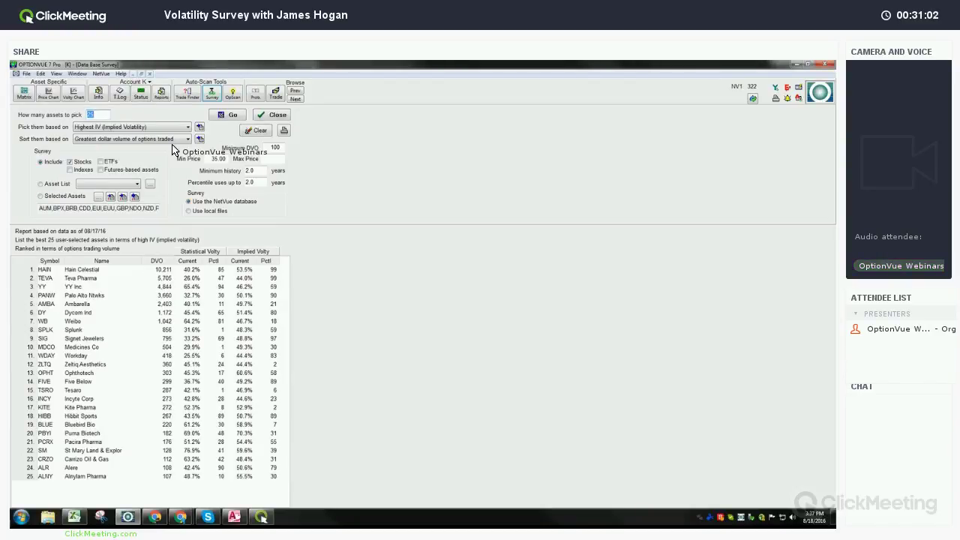
- View the price chart of Hain Celestial from the survey results and browse forward two assets to YY Inc
click(125, 270)
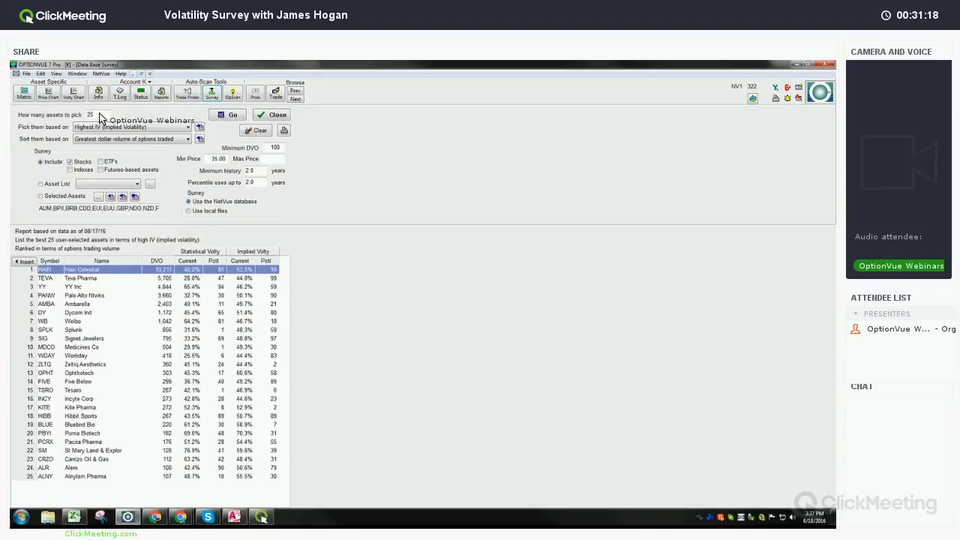
click(50, 96)
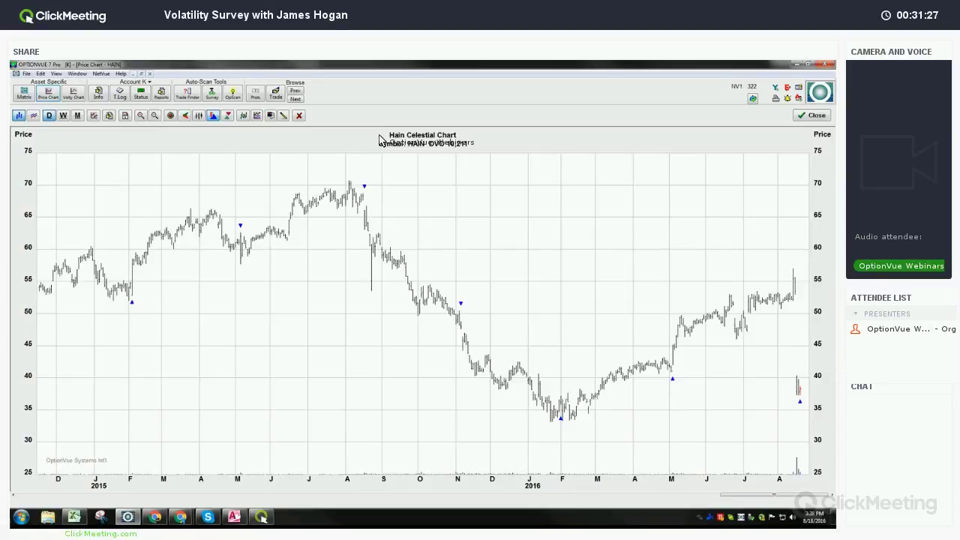
click(296, 99)
click(296, 99)
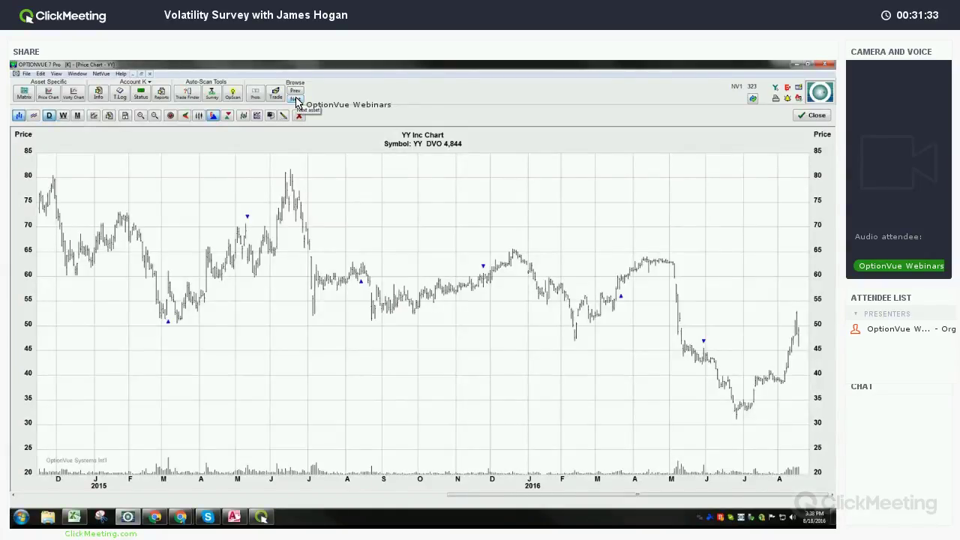
- Return to the survey, reopen the YY Inc price chart with volatility lines overlaid, and inspect the 03/22/16 bar
click(211, 93)
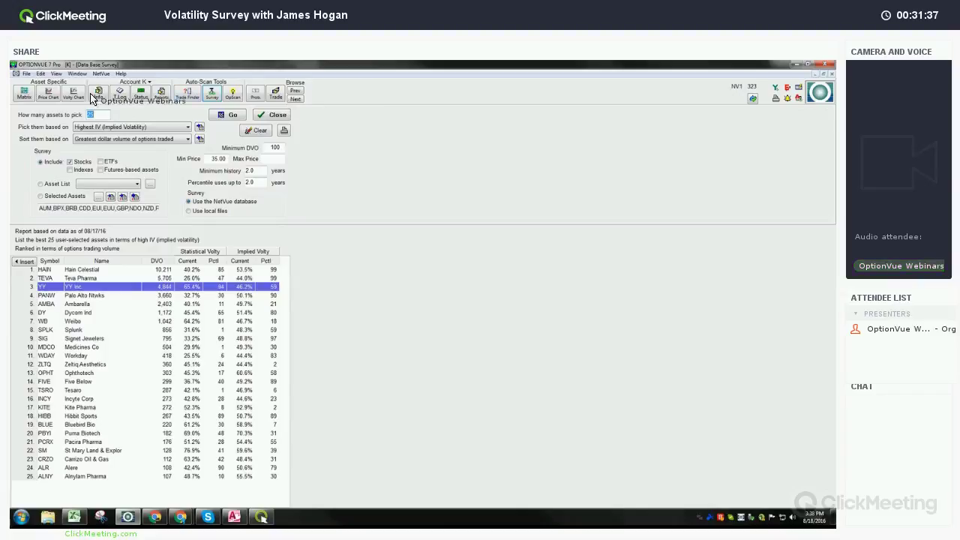
click(48, 95)
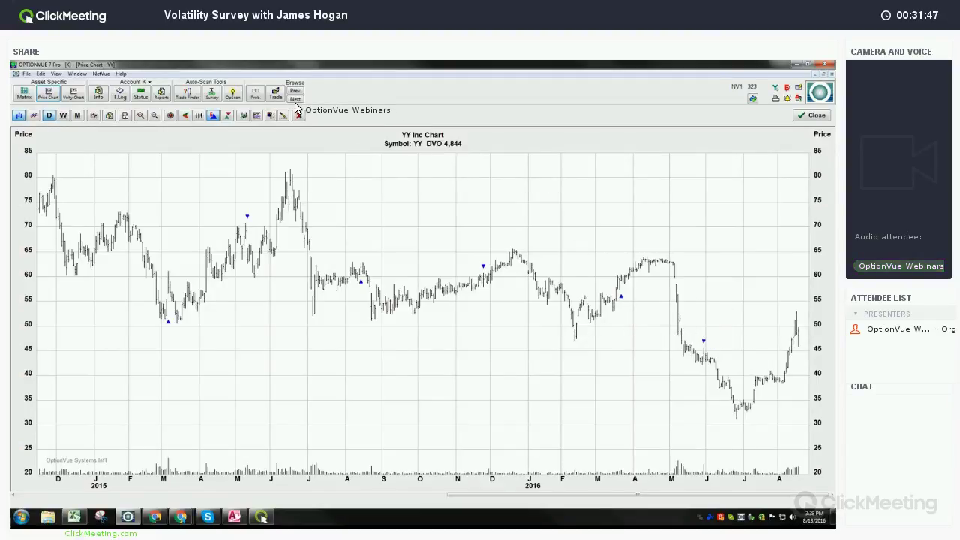
click(34, 115)
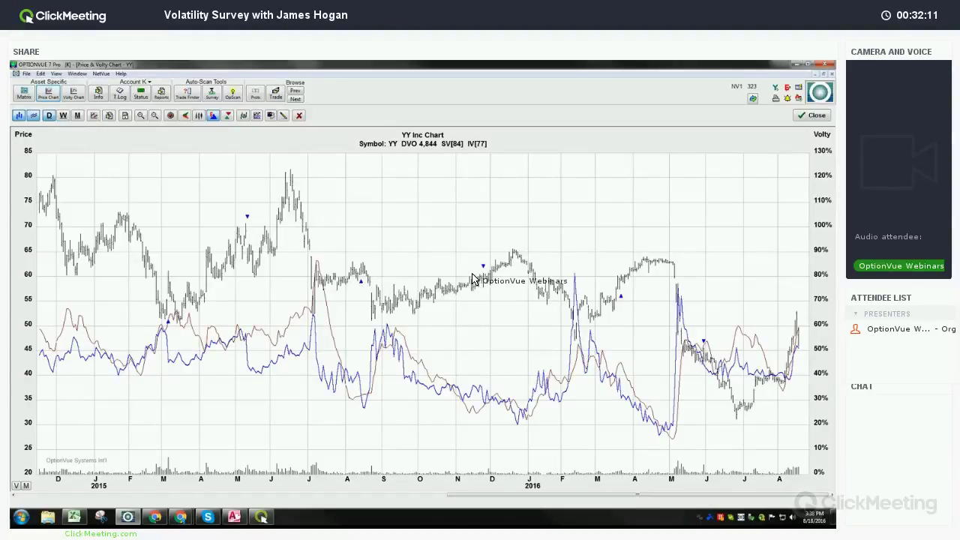
click(620, 300)
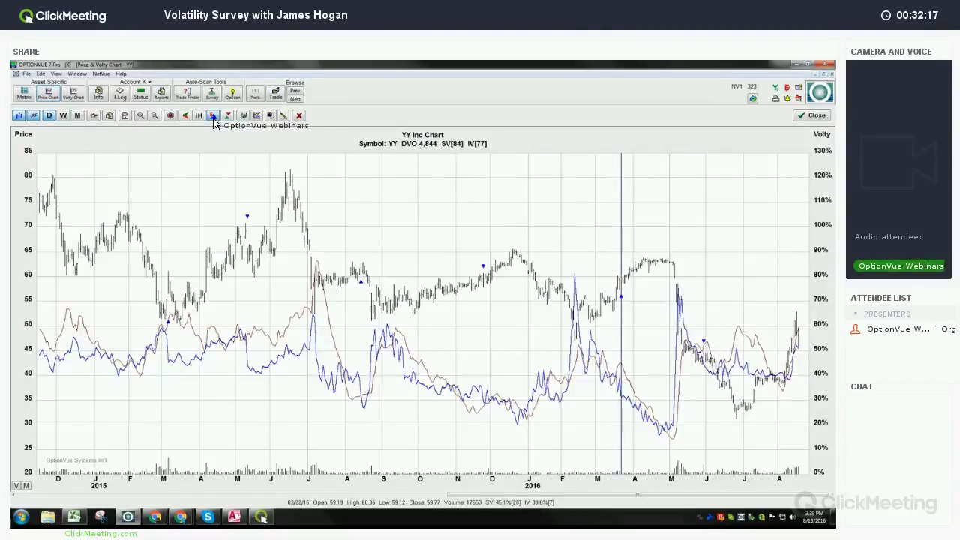
- Browse back two assets to the Hain Celestial chart and hide the volatility lines to leave only price
click(295, 95)
click(295, 94)
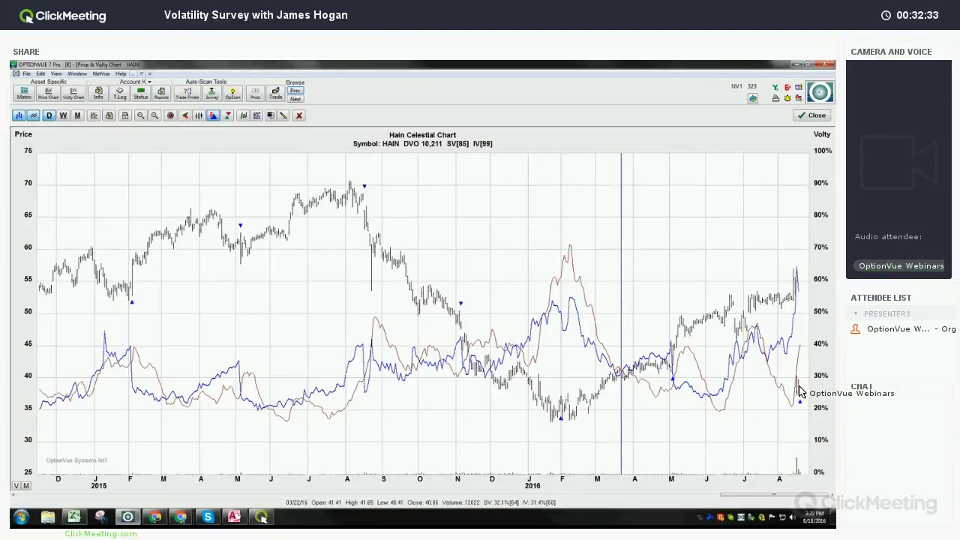
click(33, 118)
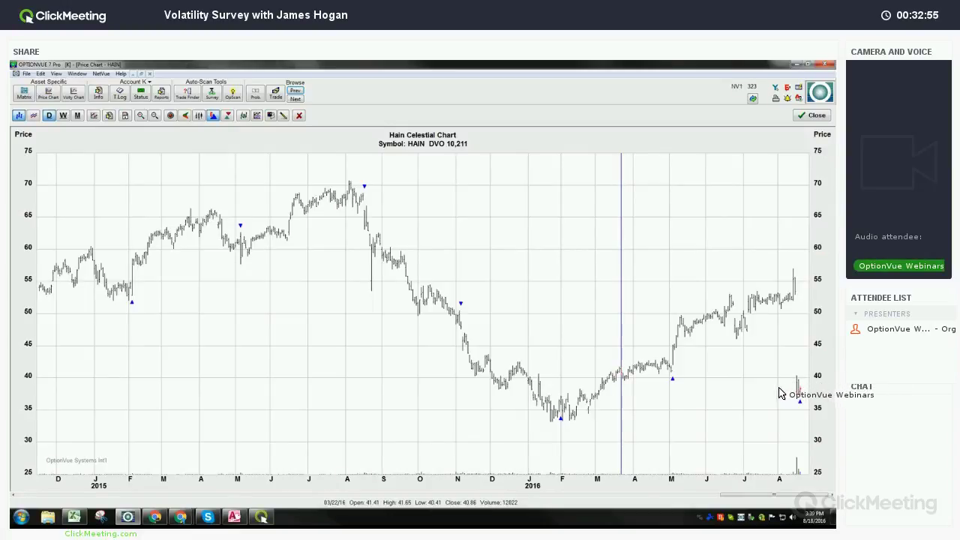
- Graph Hain Celestial's short 5 Sep, long 5 Nov 42 calls and 35 puts on the middle date line, and overlay the trade on the price chart
click(25, 95)
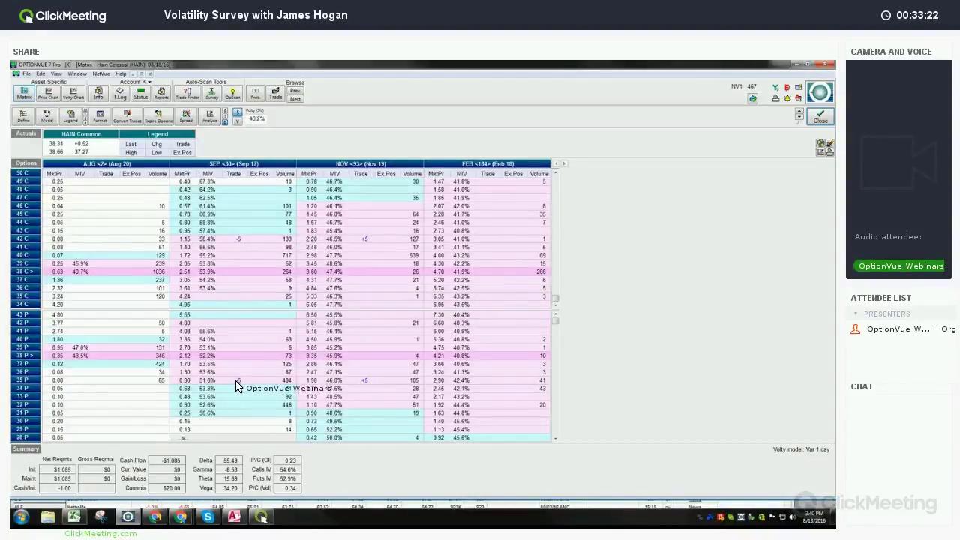
click(210, 116)
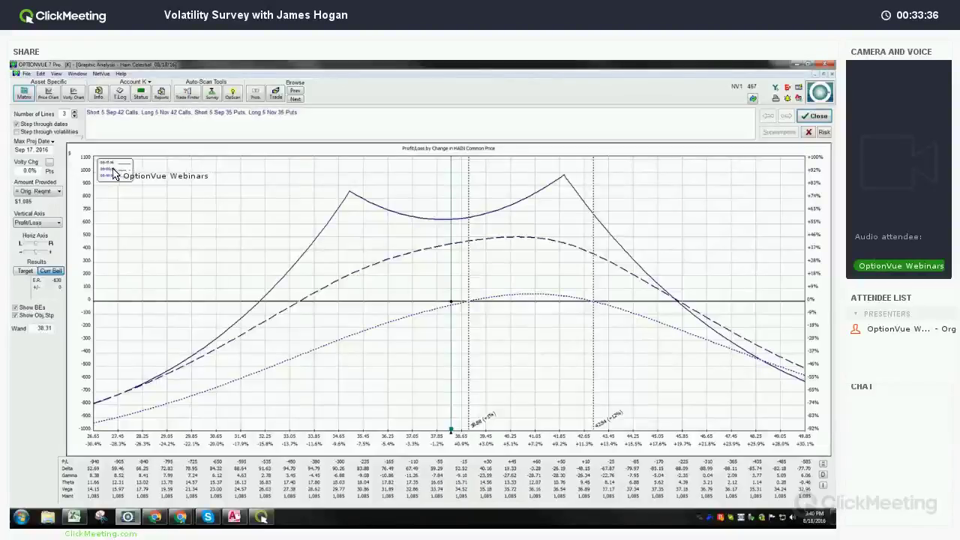
click(113, 172)
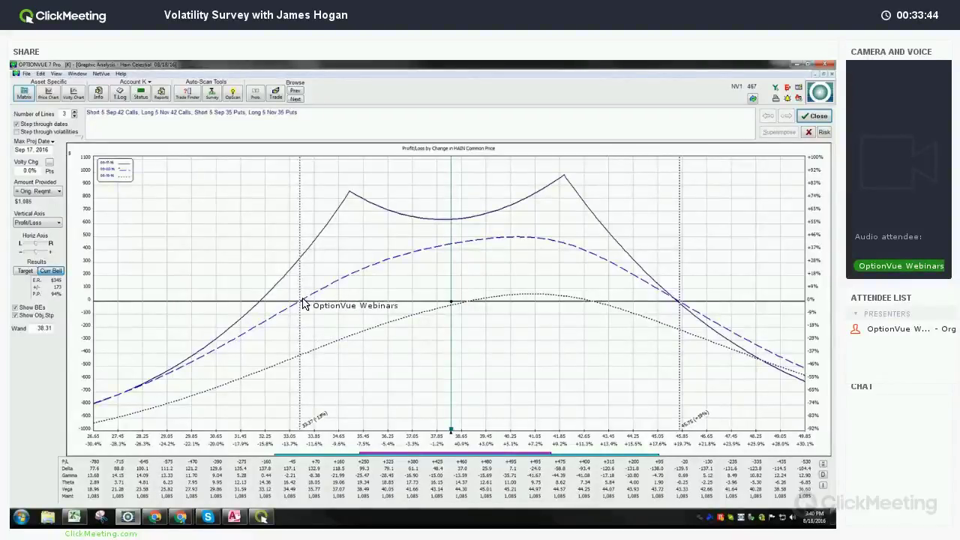
click(54, 96)
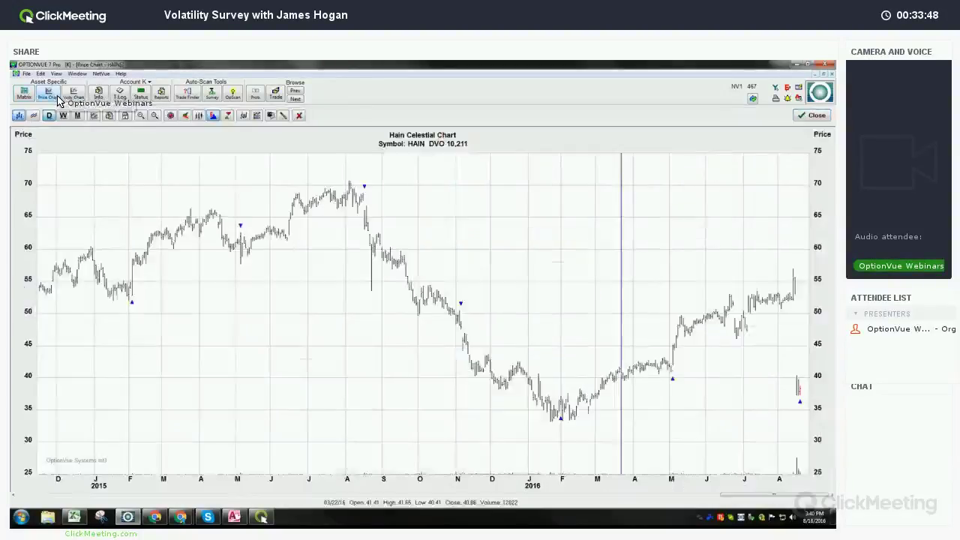
click(185, 116)
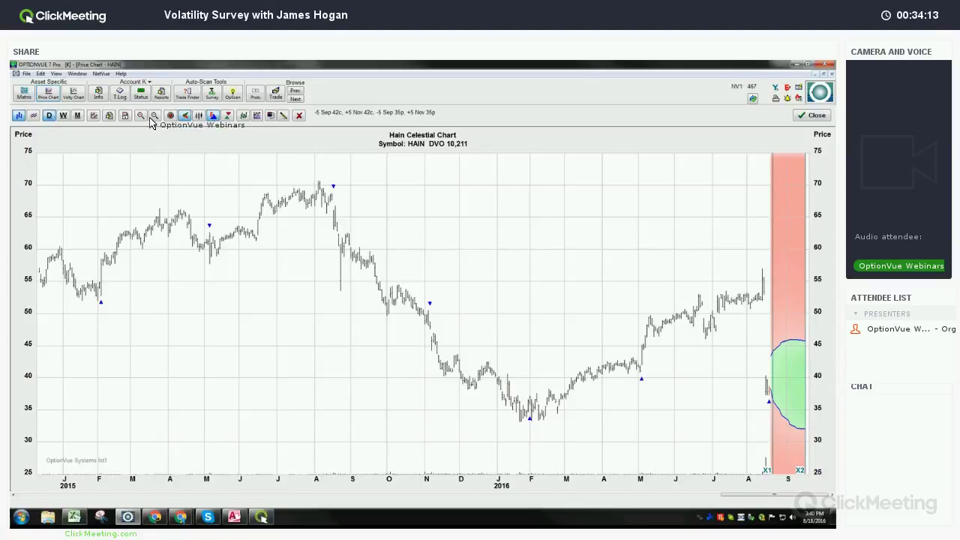
- Regraph the Hain Celestial trade with 4 projection lines, examine the second and third date lines, and return to the survey
click(25, 95)
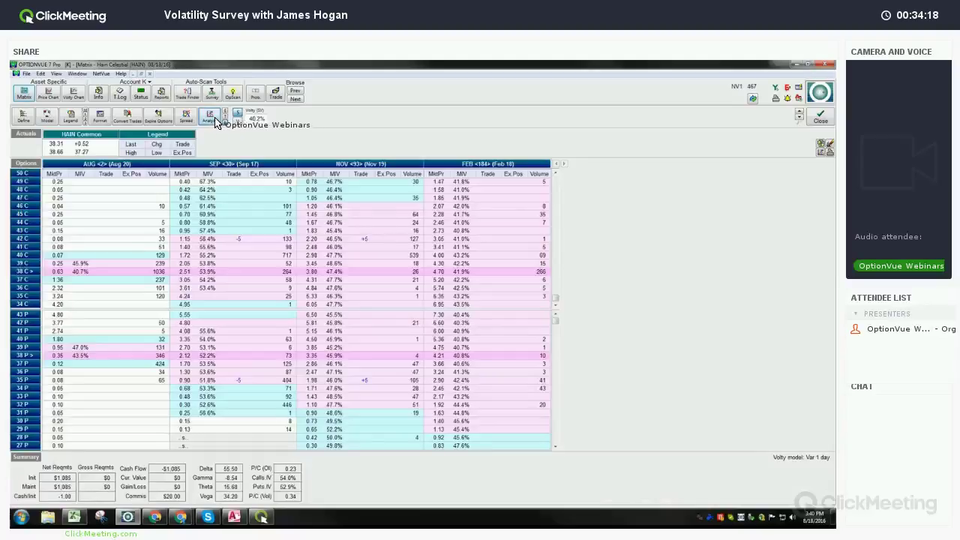
click(216, 120)
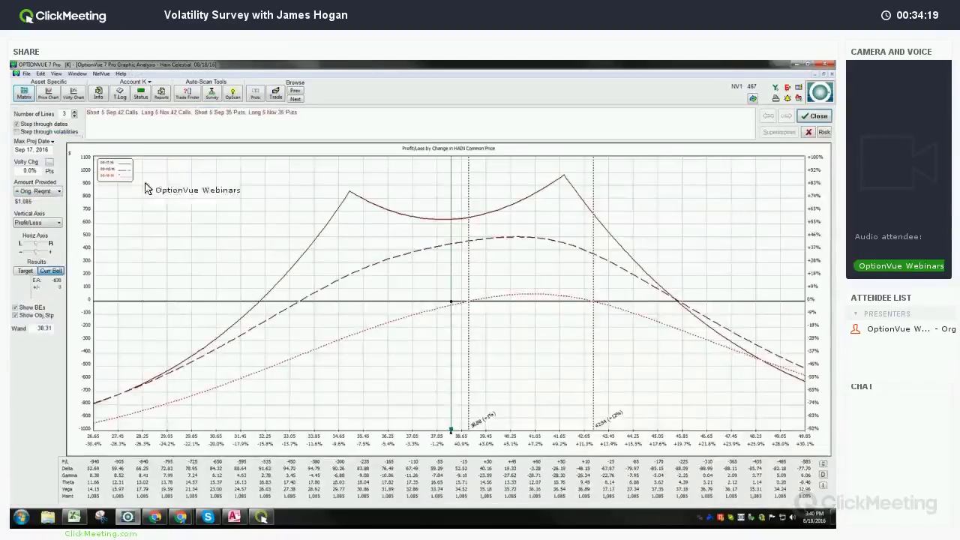
click(405, 255)
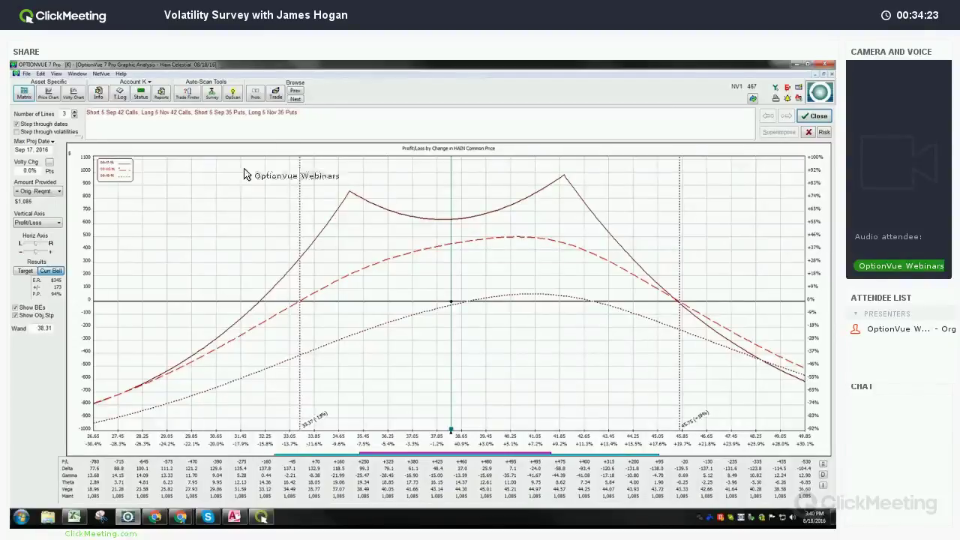
click(74, 112)
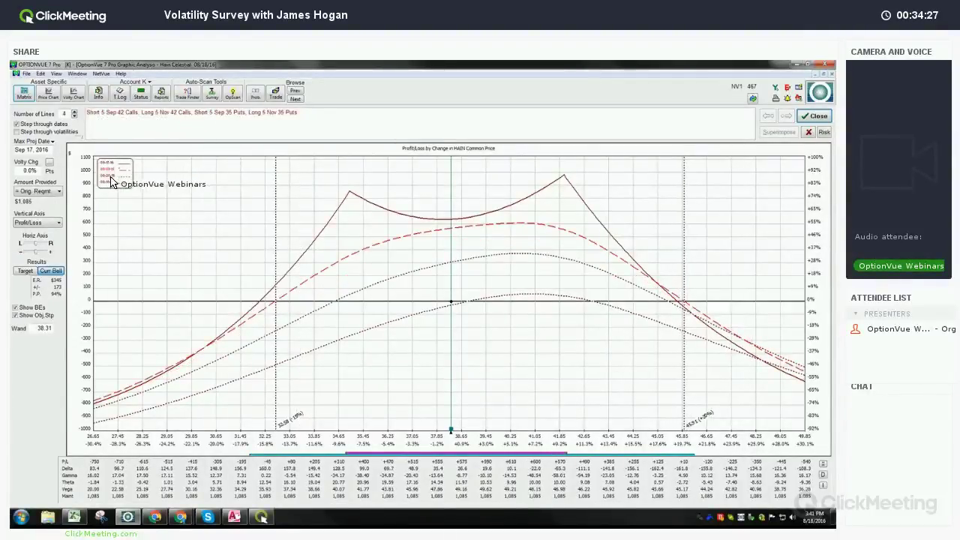
click(454, 261)
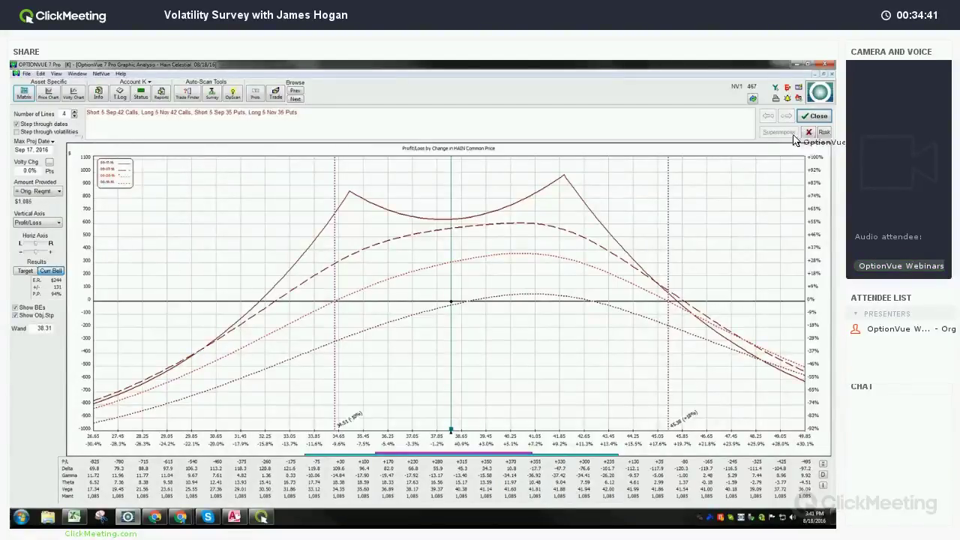
click(814, 116)
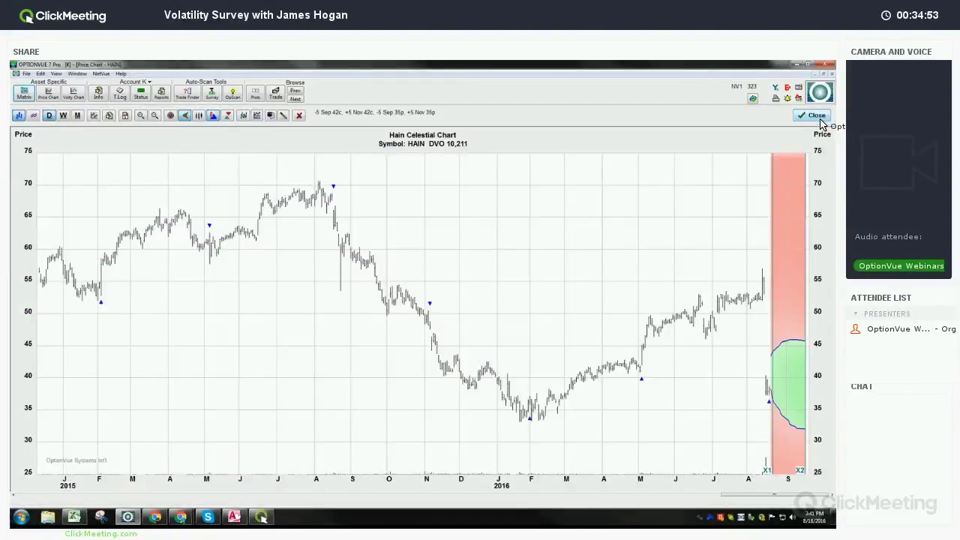
click(817, 117)
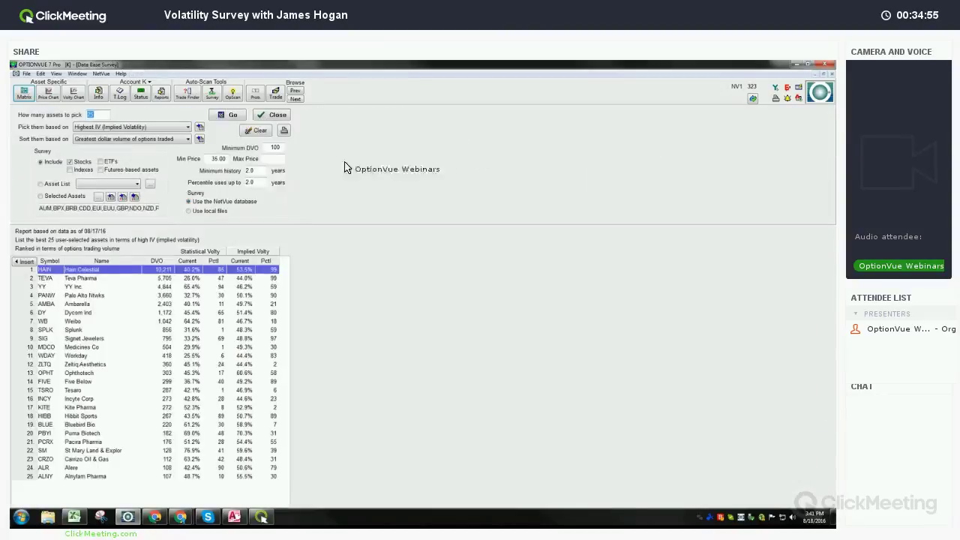
- Clear the survey results, set both the pick and sort criteria to Highest IV / SV Ratio, and run the survey on stocks
click(257, 131)
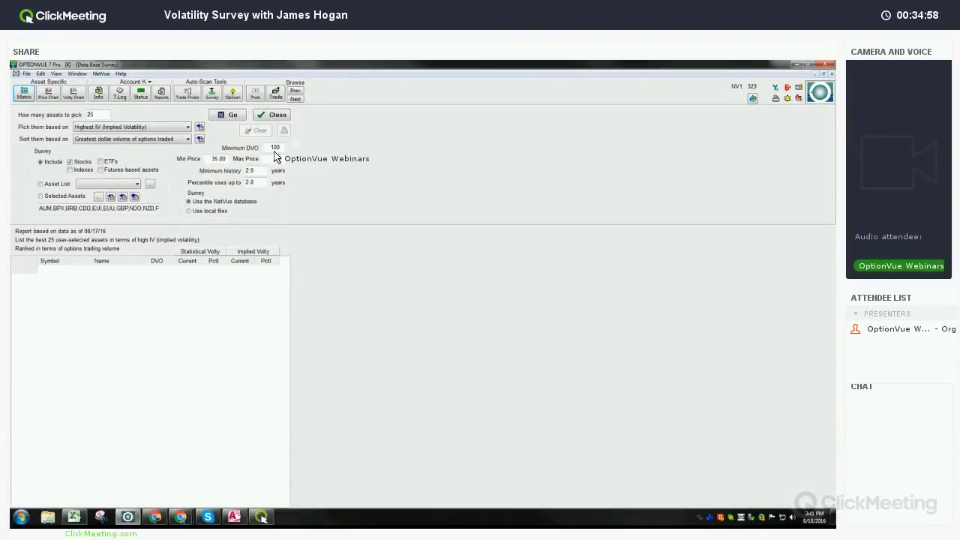
click(155, 128)
click(157, 130)
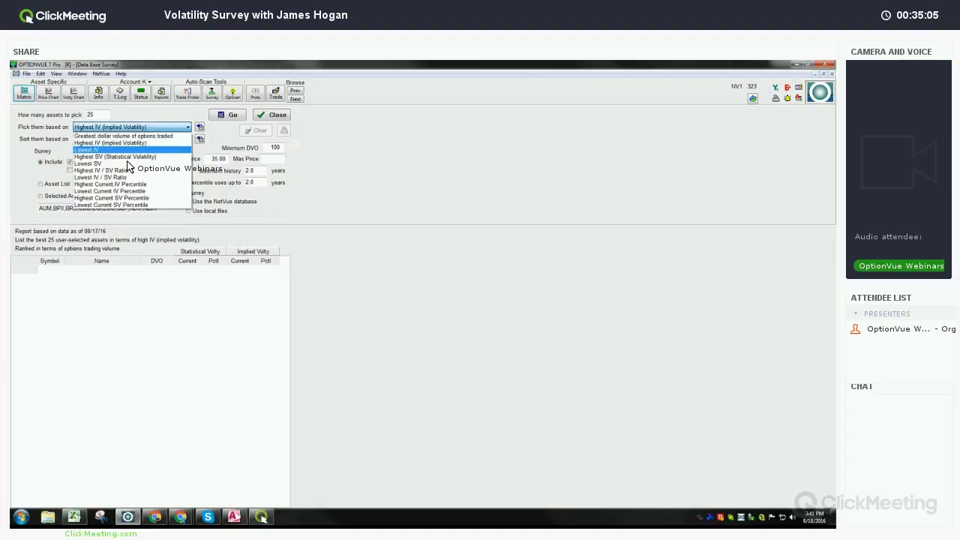
click(126, 170)
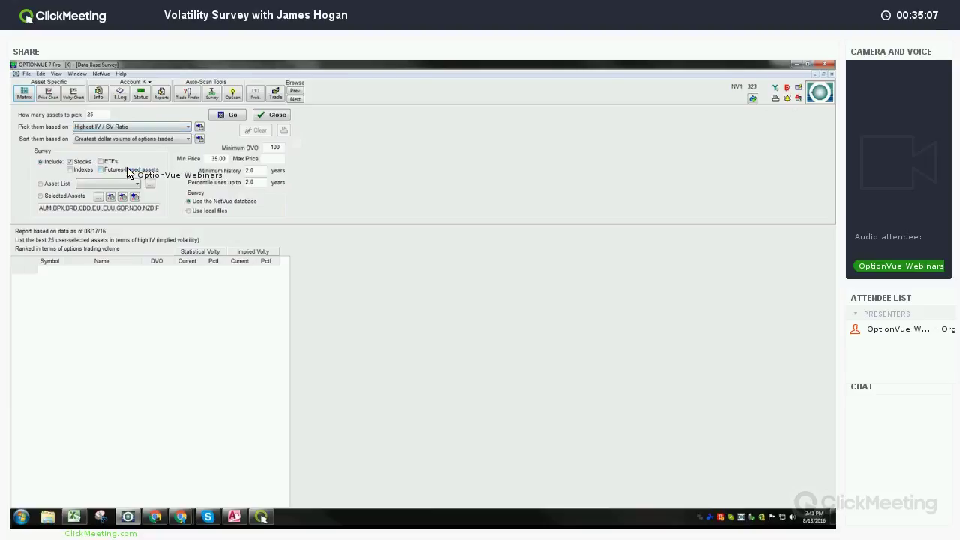
click(172, 141)
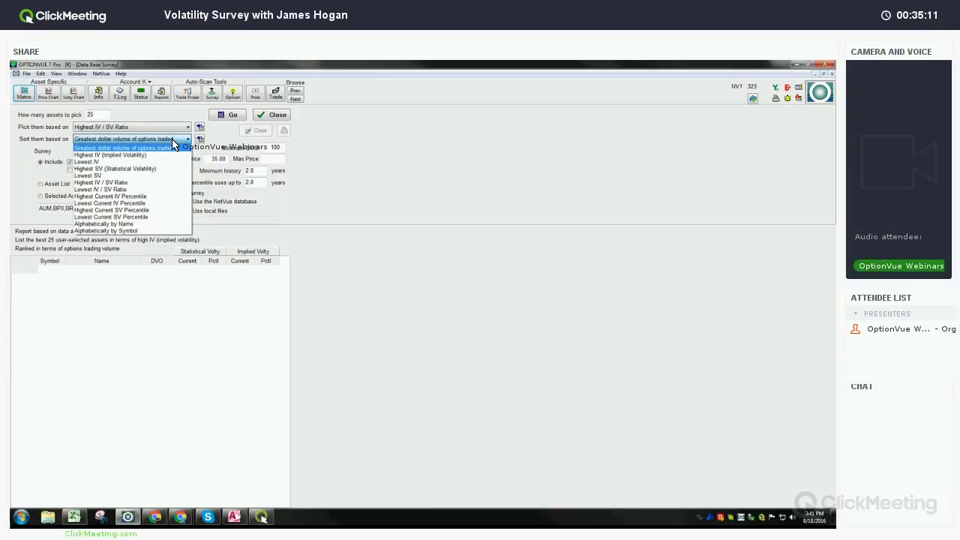
click(157, 182)
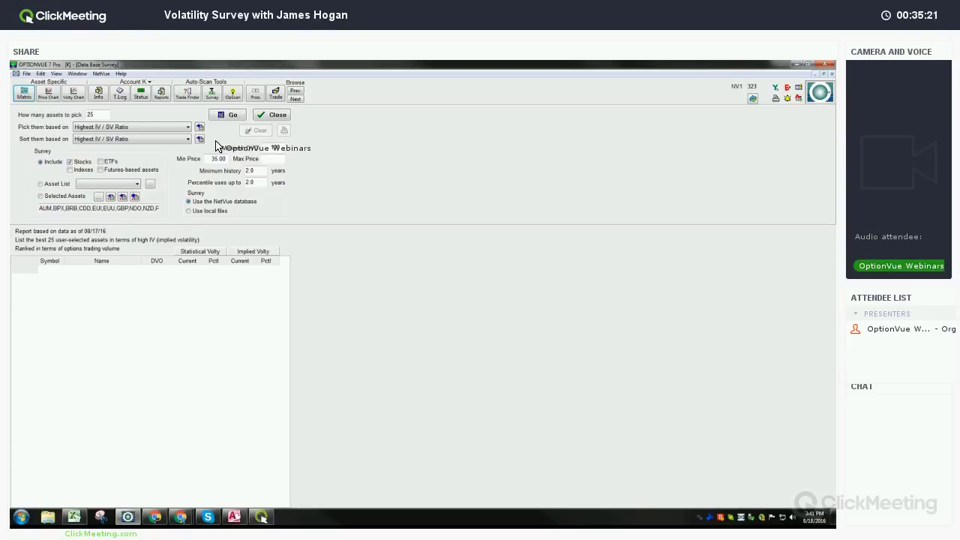
click(225, 114)
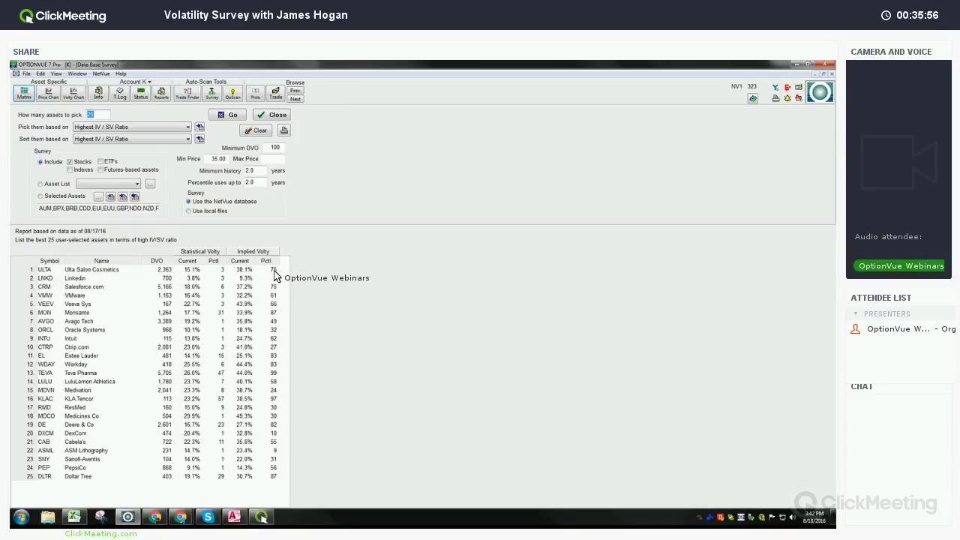
- View the Ulta Salon Cosmetics price chart from the results with volatility lines overlaid, and close it
click(140, 272)
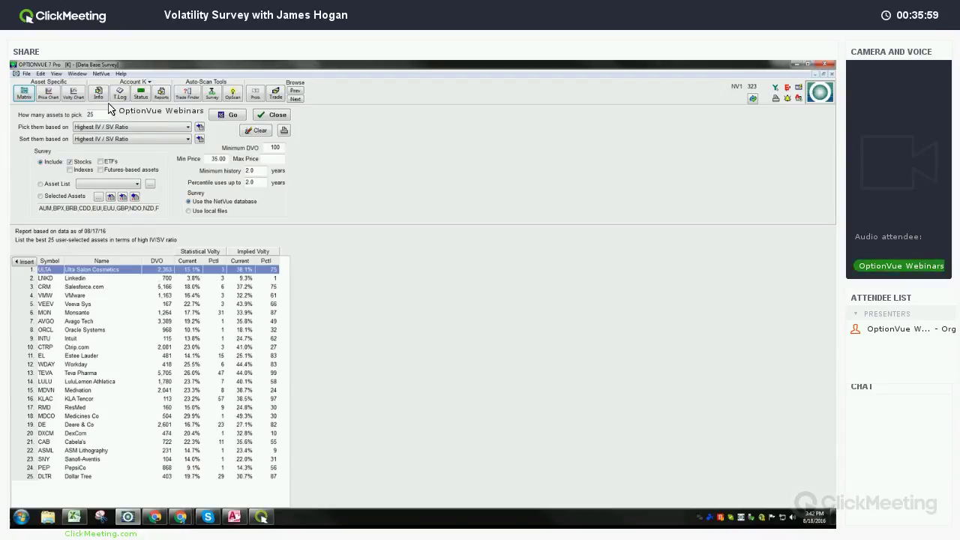
click(48, 98)
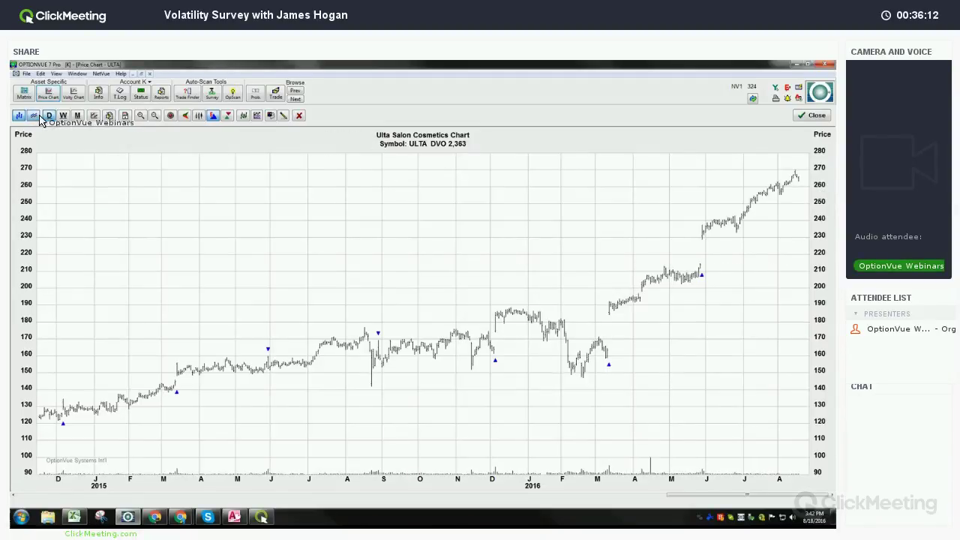
click(35, 116)
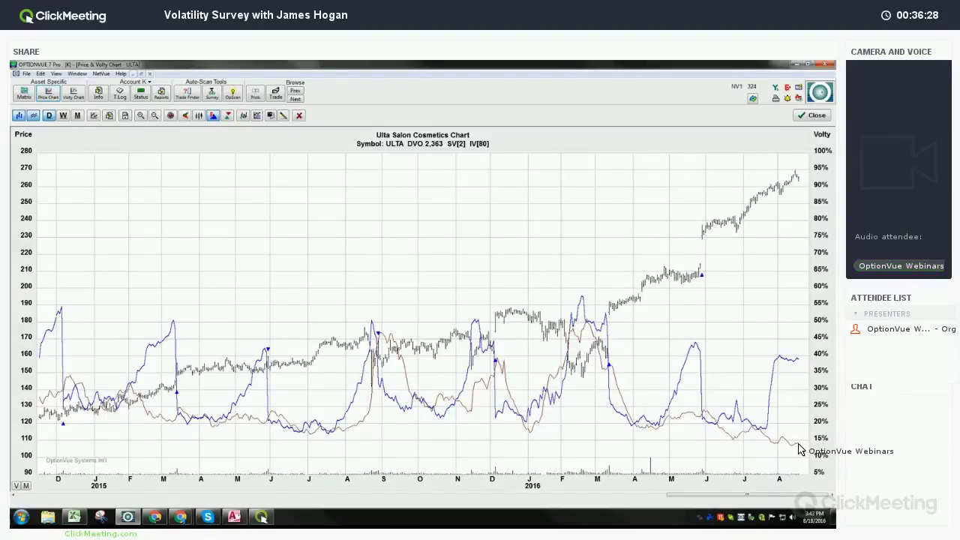
click(816, 117)
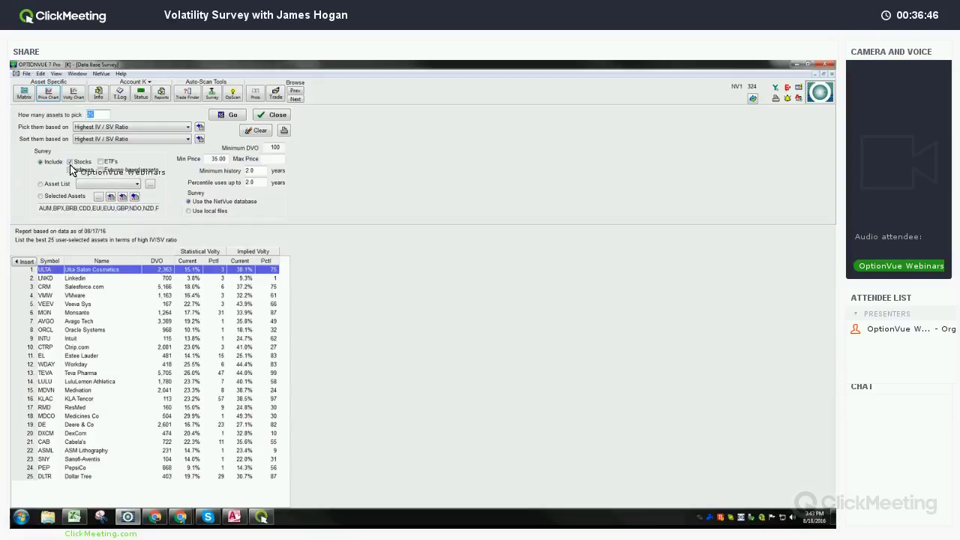
- In the Ulta options matrix, enter a straddle buying 1 Aug 27 weekly 272.5 call and 1 272.5 put
click(24, 93)
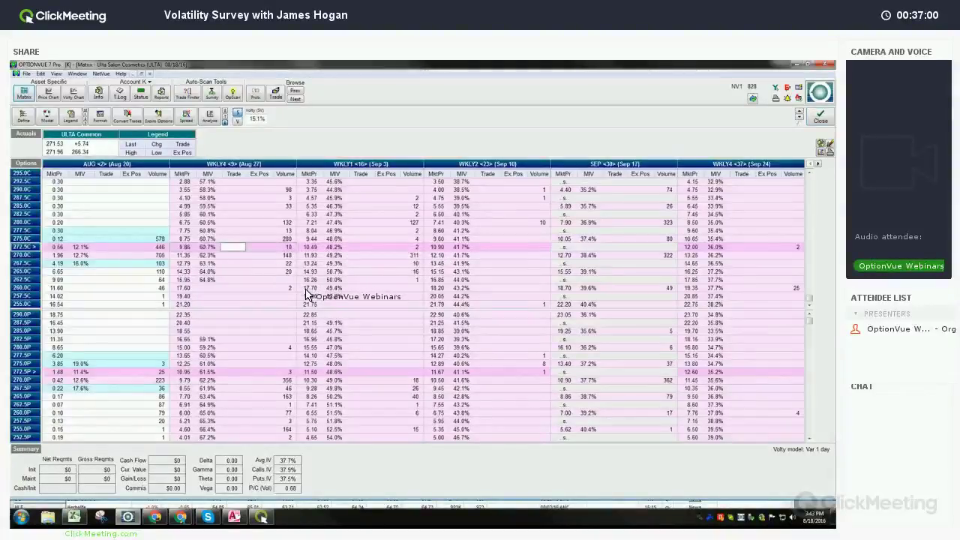
key(Up)
click(236, 372)
text(1)
key(Up)
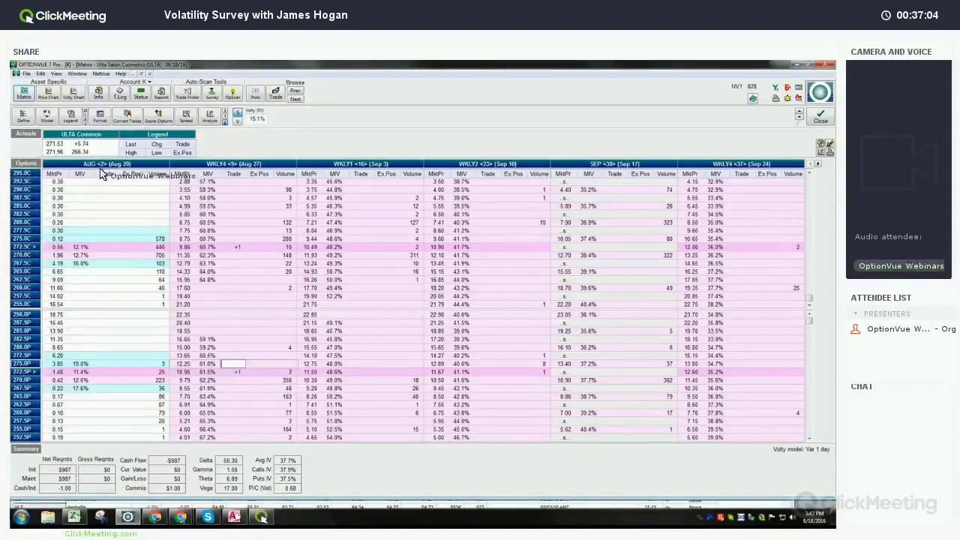
- Graph the Ulta straddle's profit and loss, overlay the trade on the price chart, and close back to the survey
click(210, 116)
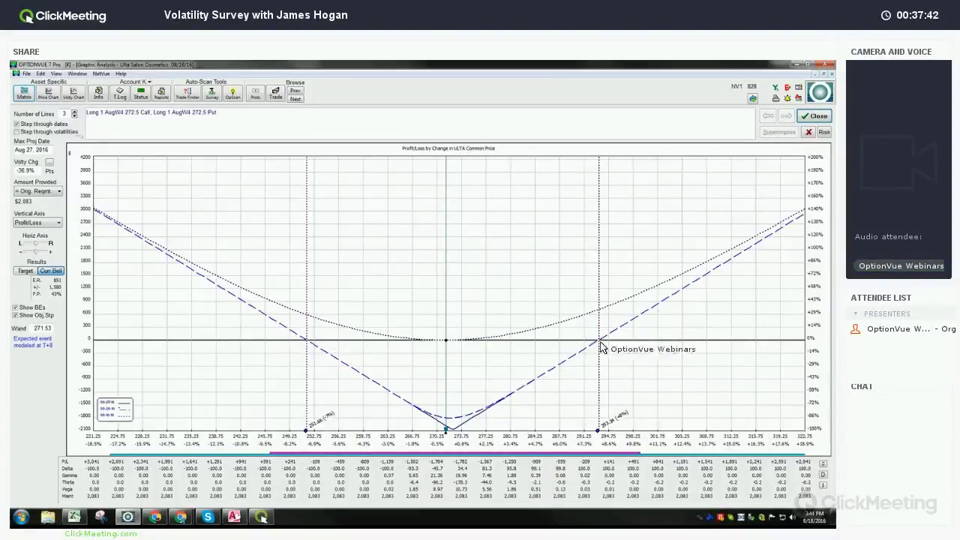
click(48, 95)
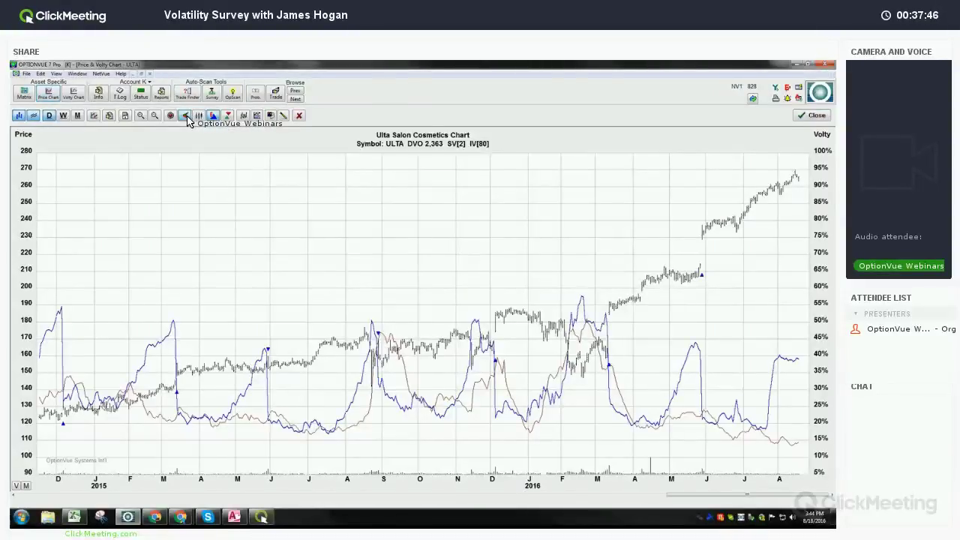
click(186, 117)
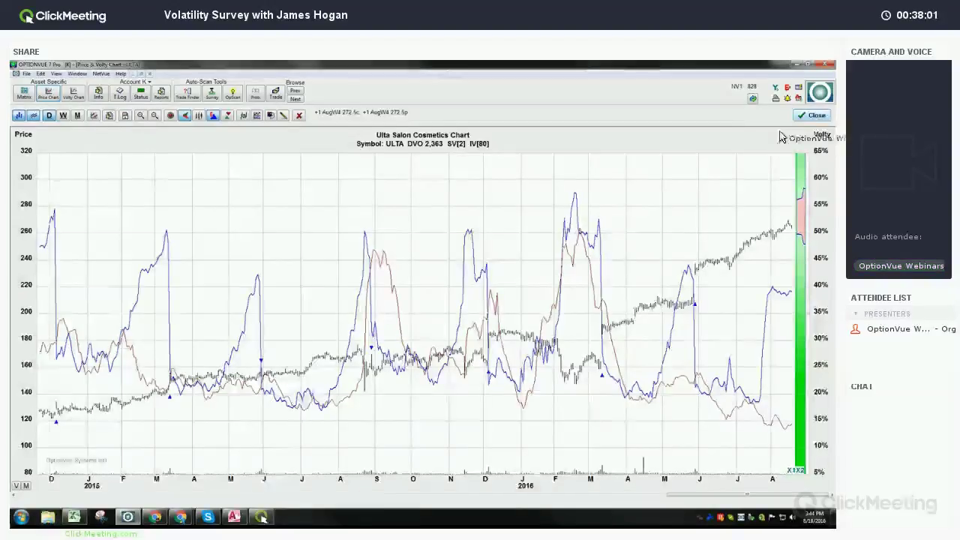
click(812, 115)
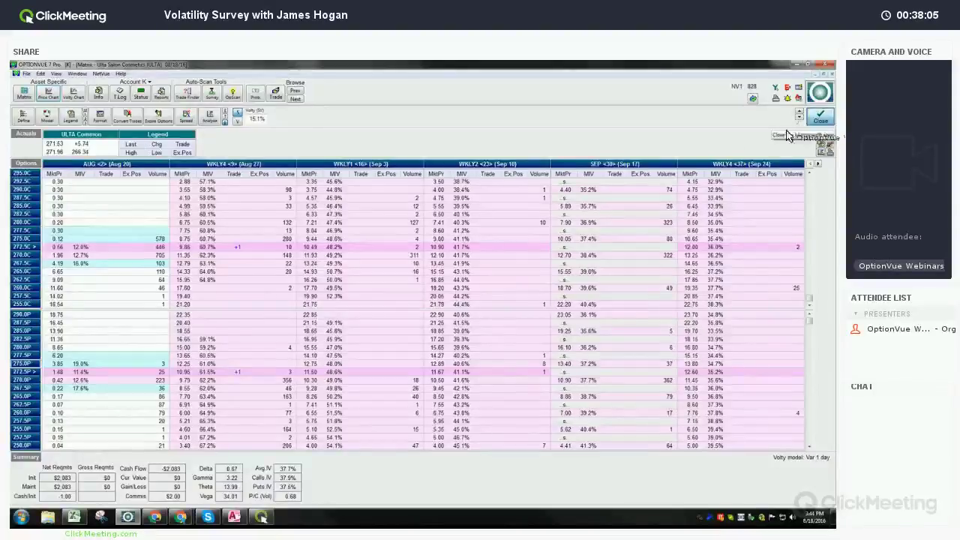
click(821, 147)
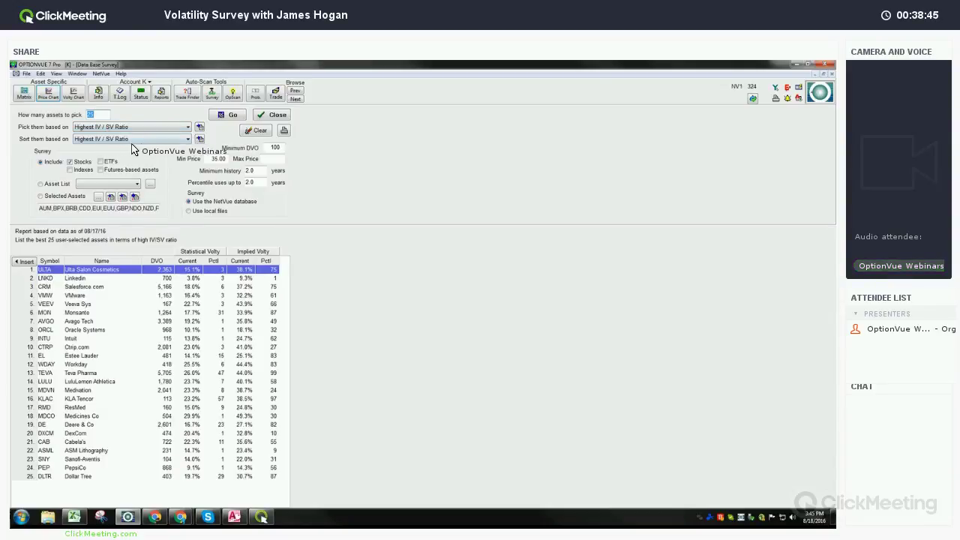
- Run the stock survey picking by Highest Current IV Percentile and sorting by Highest Current SV Percentile
click(180, 128)
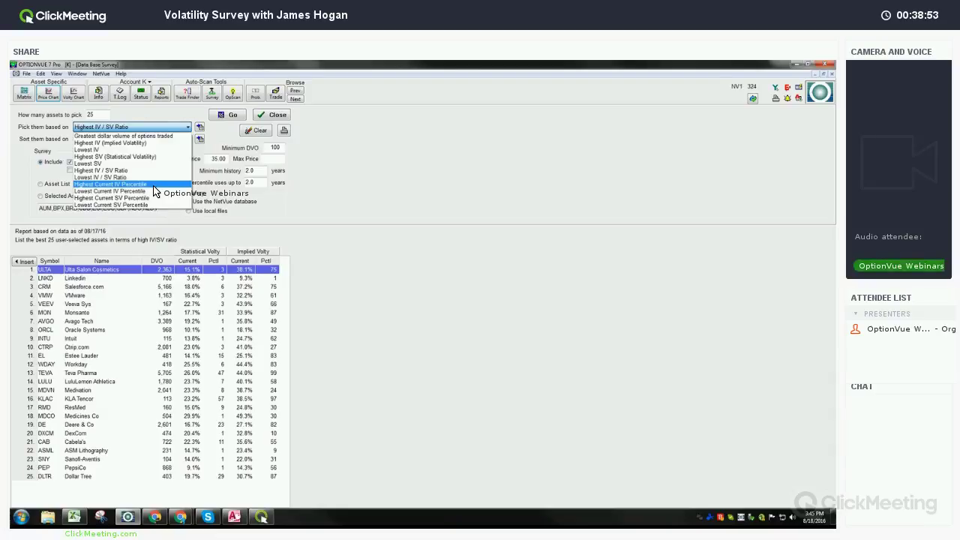
click(153, 187)
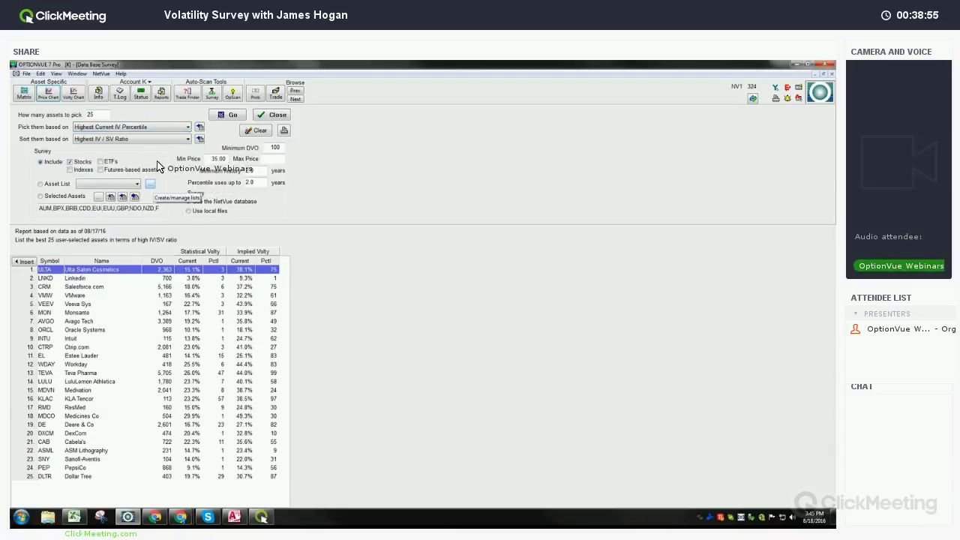
click(153, 140)
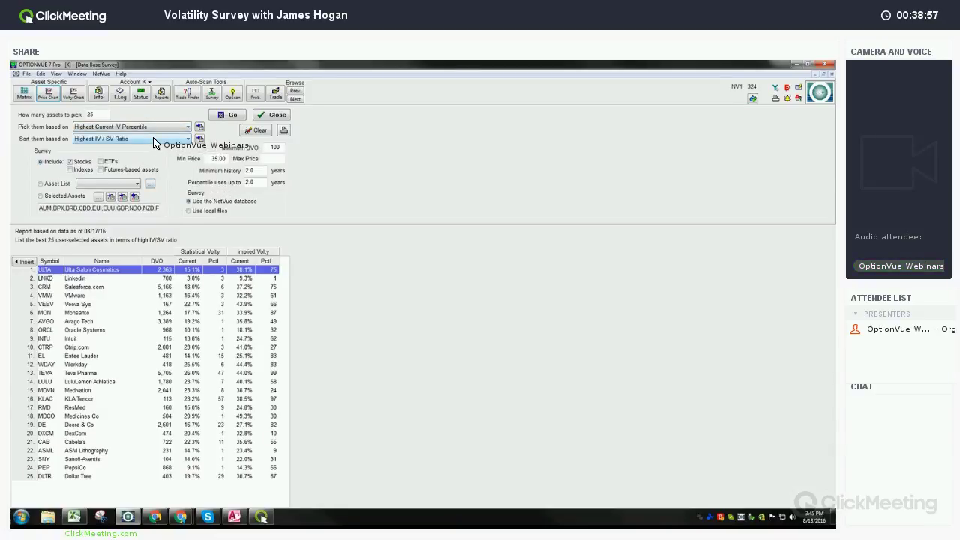
click(154, 143)
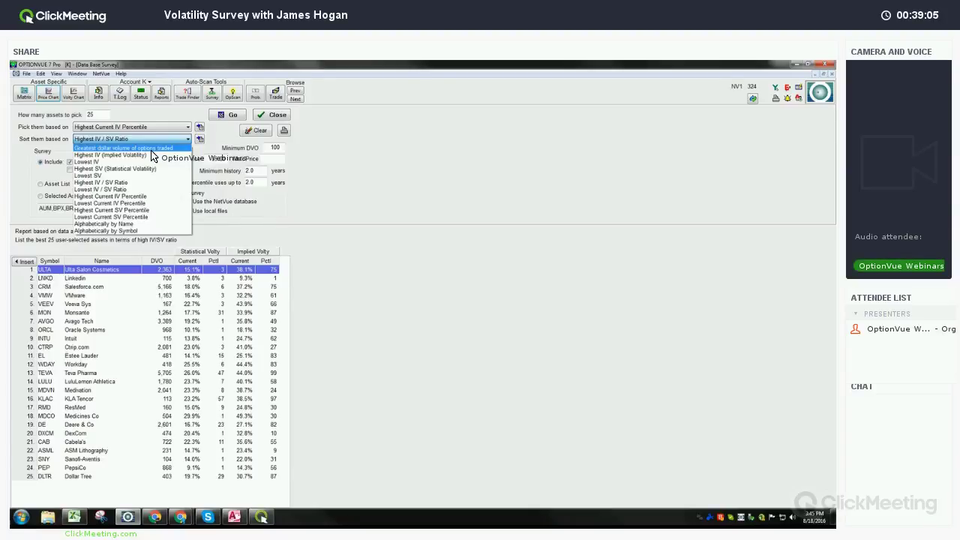
click(150, 210)
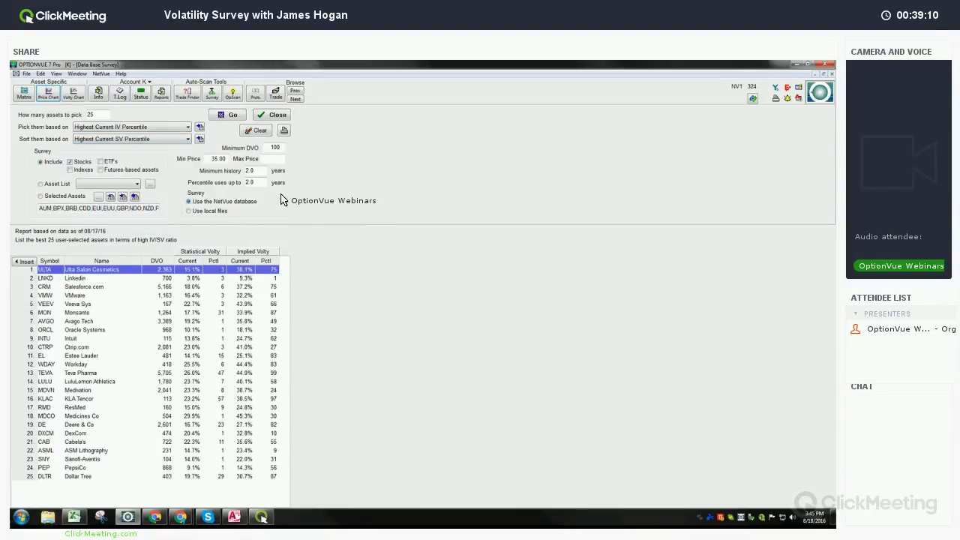
click(229, 115)
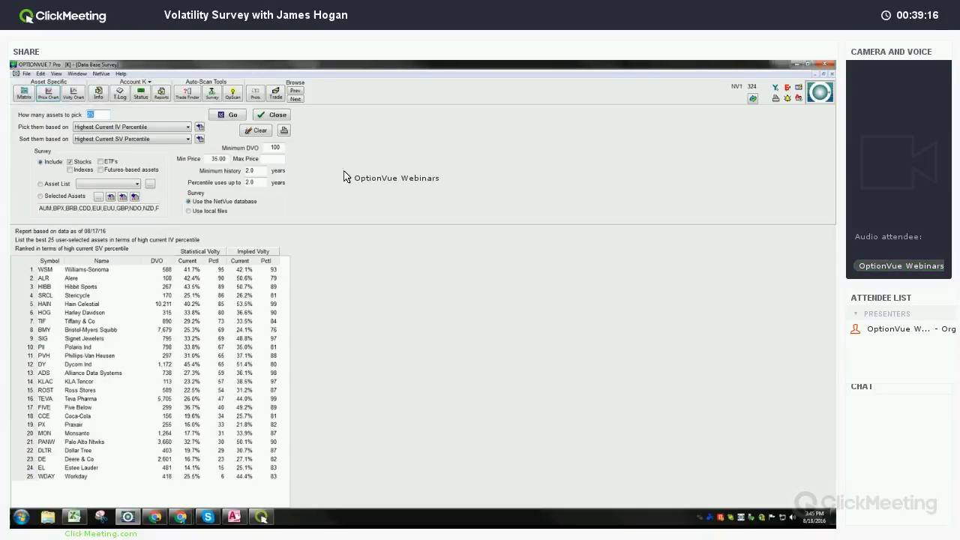
- Review the Williams-Sonoma price chart with its volatility lines and its options matrix, and return to the survey results
click(219, 270)
click(51, 97)
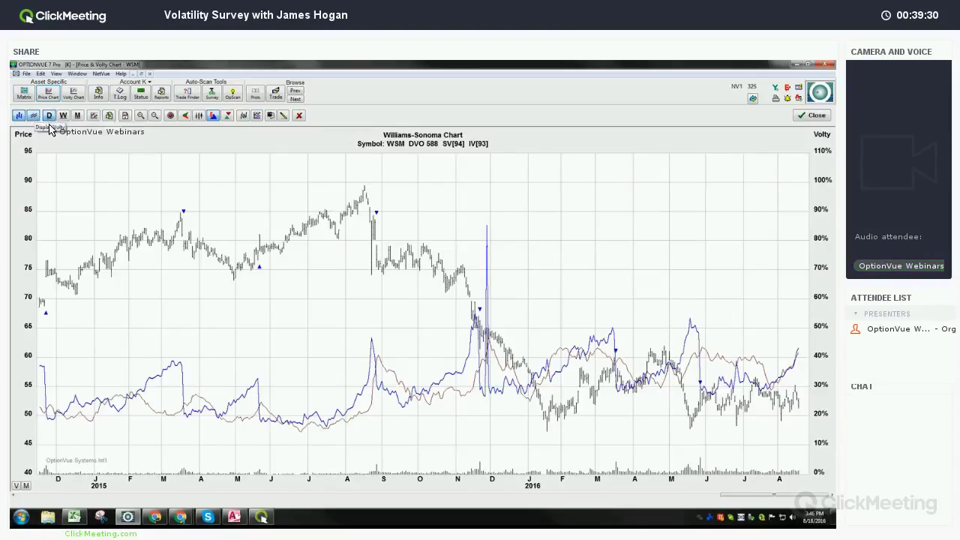
click(34, 116)
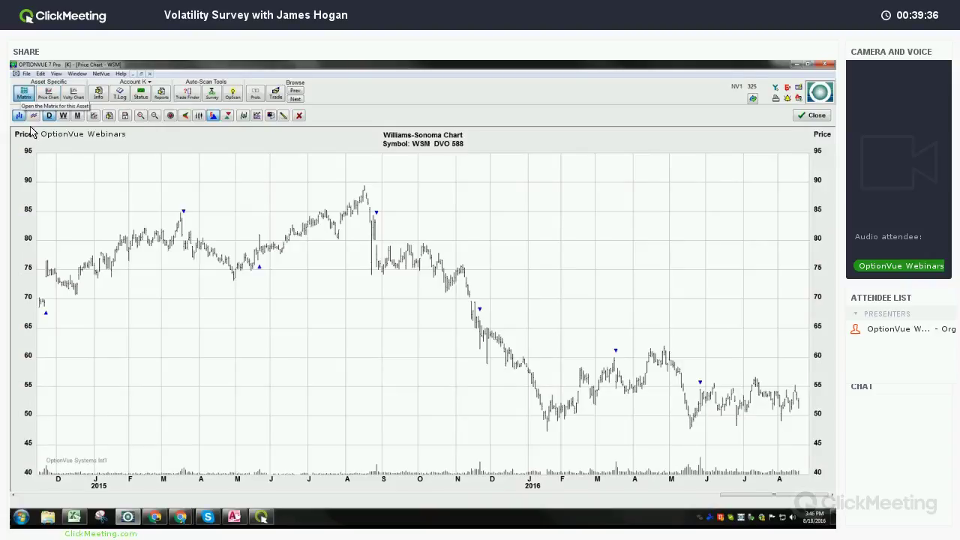
click(25, 94)
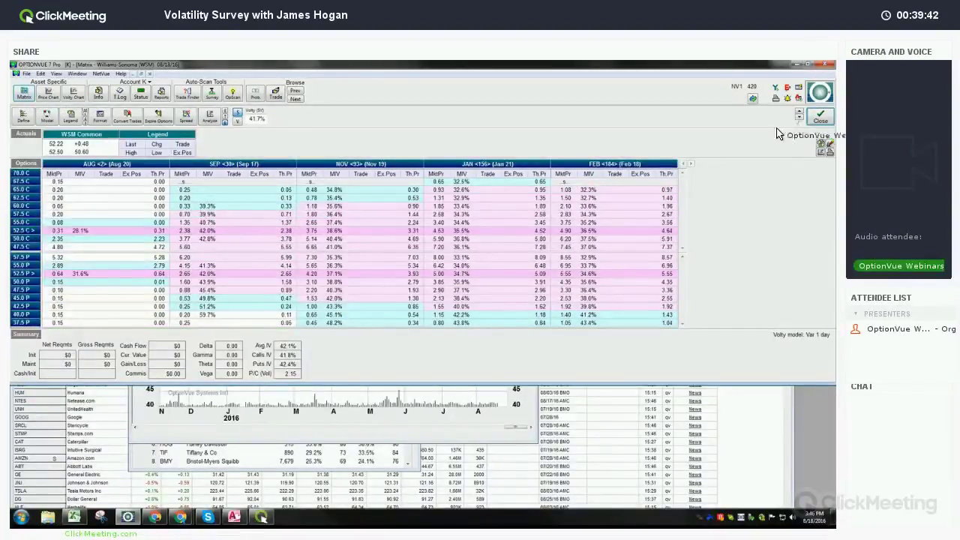
click(820, 126)
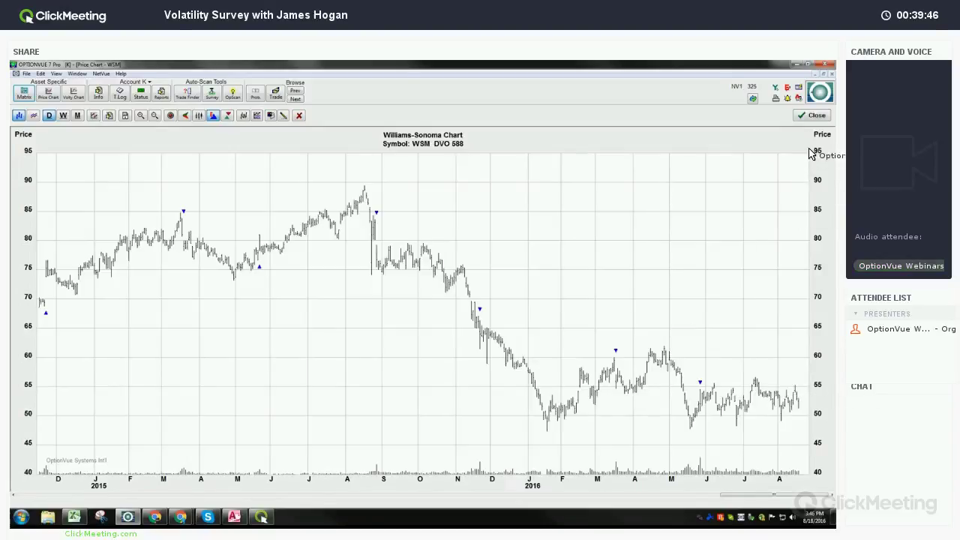
click(815, 116)
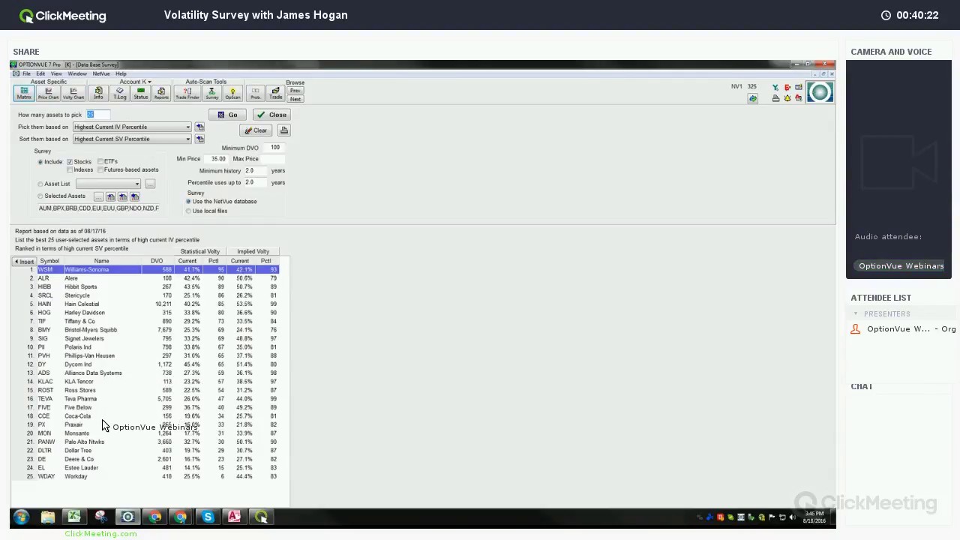
- Review the Stericycle price chart, options matrix and AutoStrike definition settings, and return to the survey results
click(114, 297)
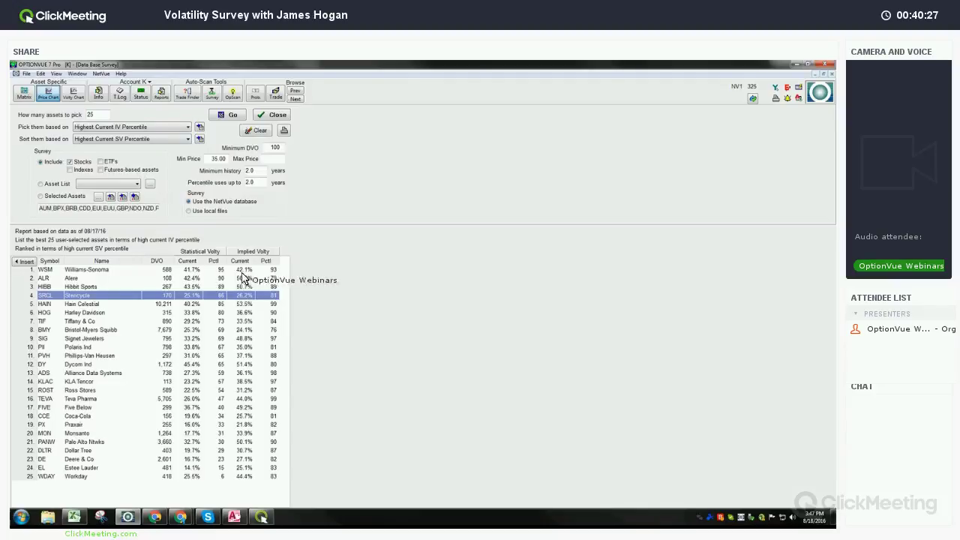
key(Return)
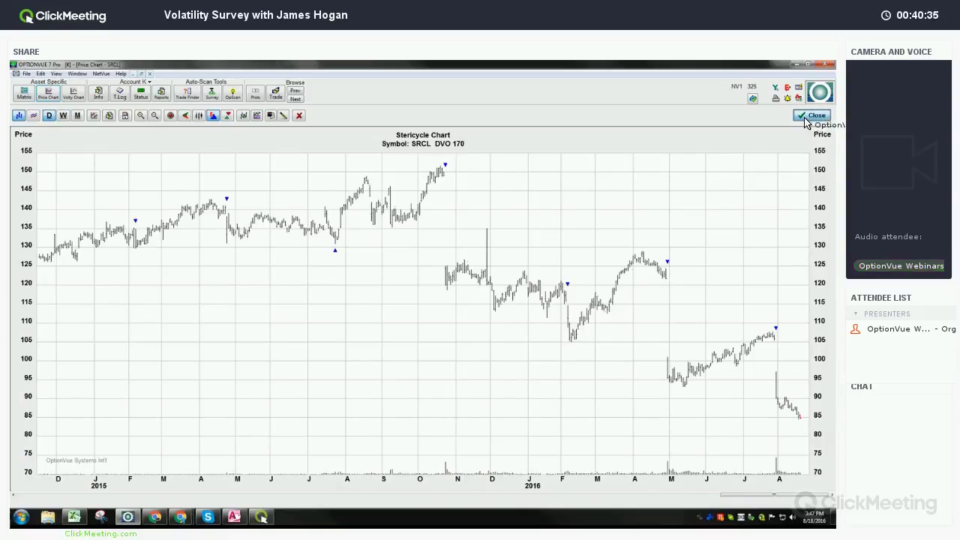
click(24, 92)
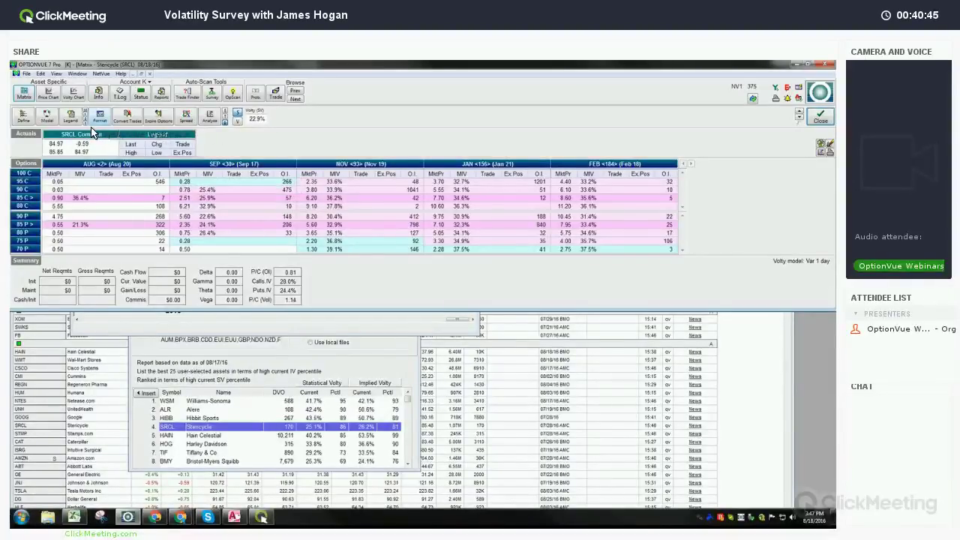
click(23, 118)
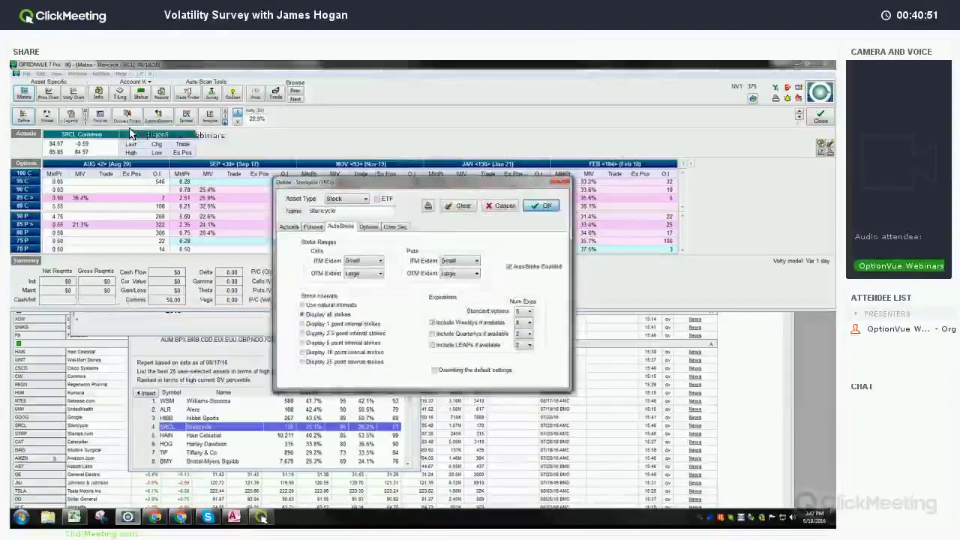
key(Escape)
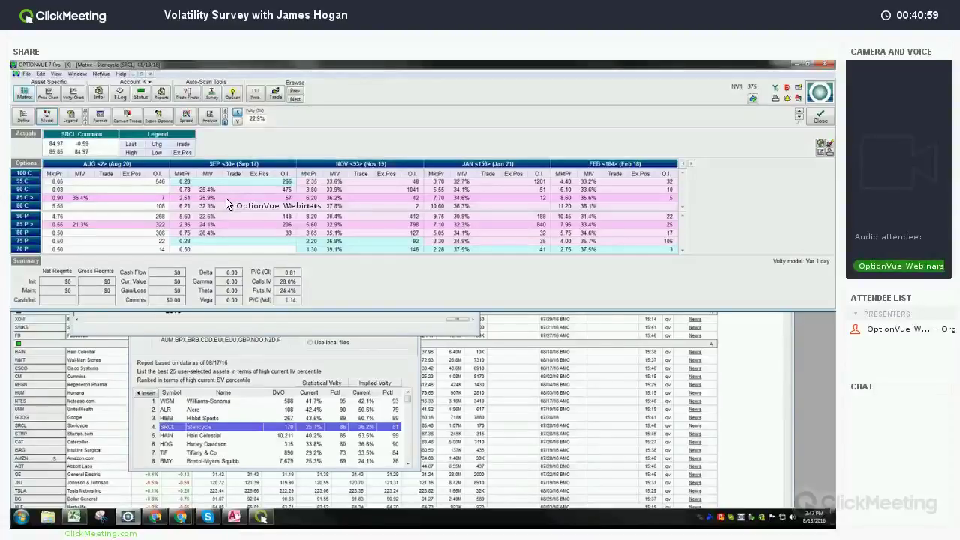
click(820, 119)
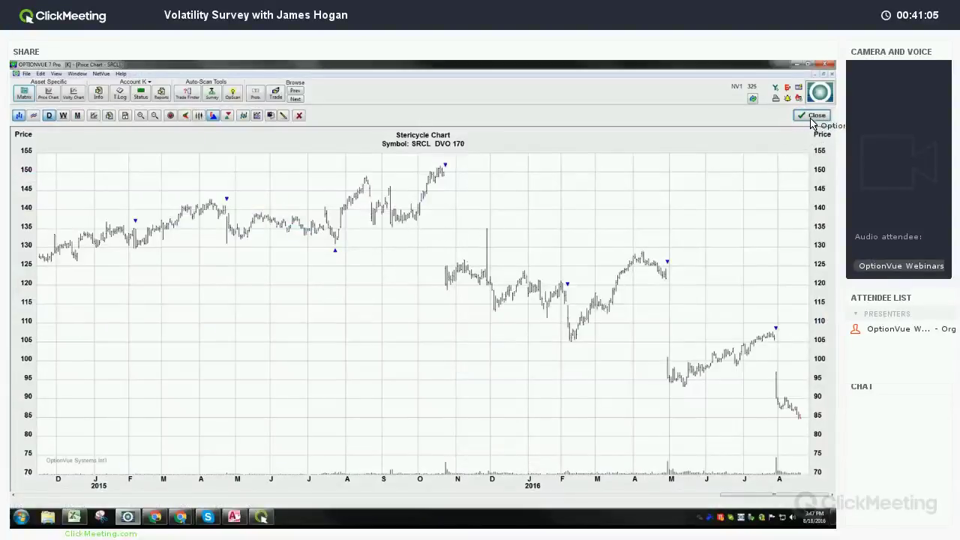
click(813, 114)
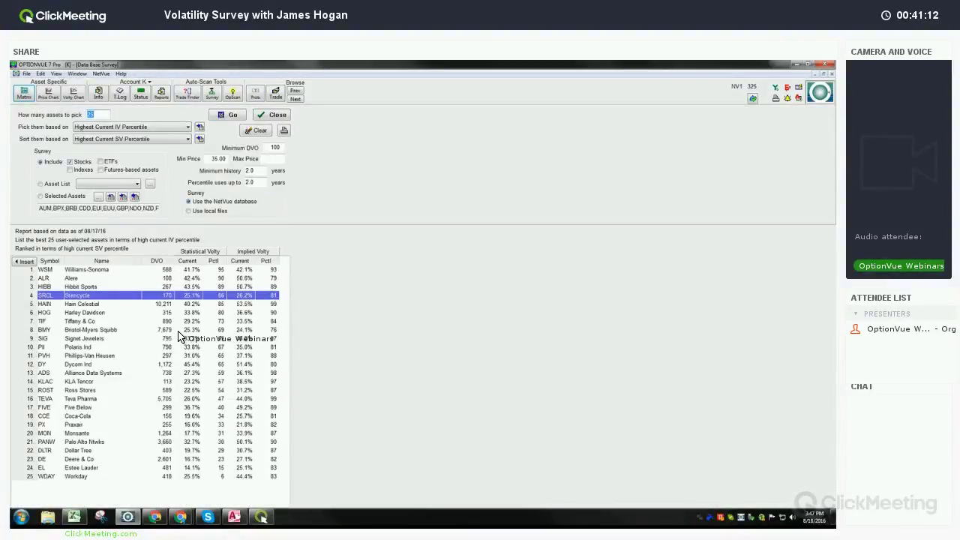
- View the Bristol-Myers Squibb price chart and options matrix, overlay volatility lines on the chart, and return to the matrix
click(179, 331)
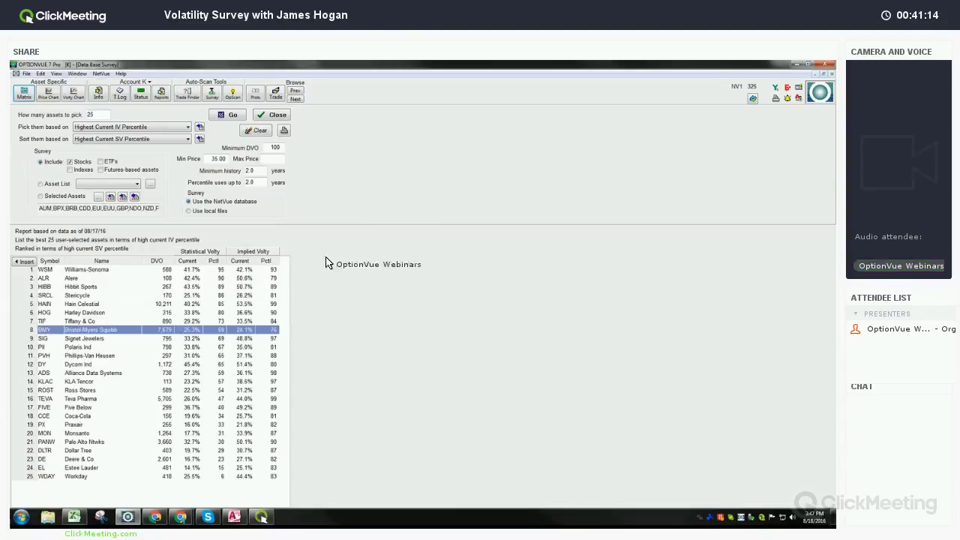
click(48, 93)
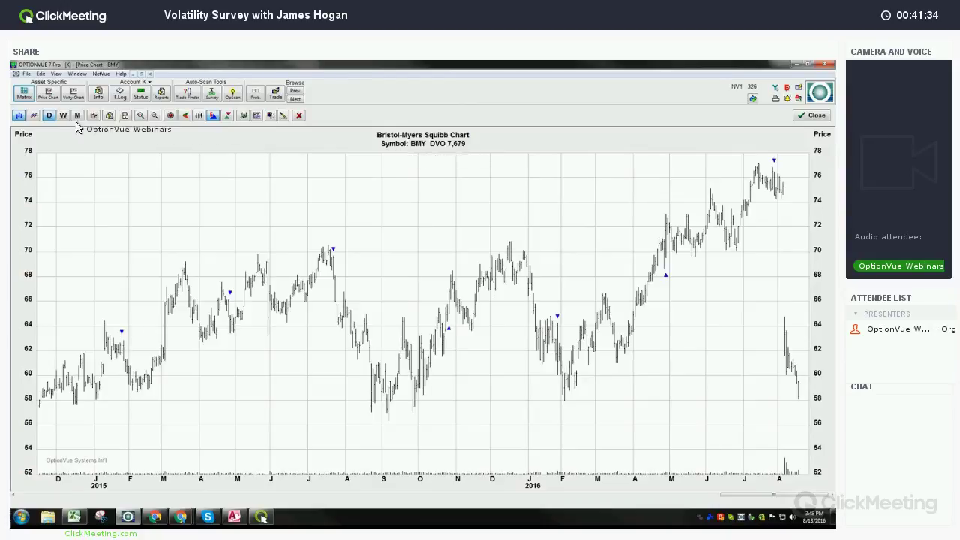
click(24, 93)
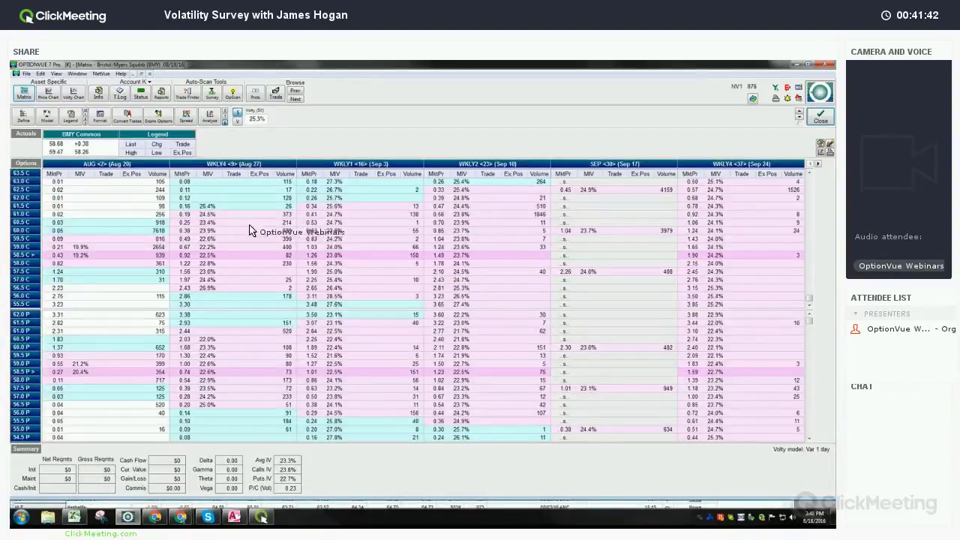
click(48, 93)
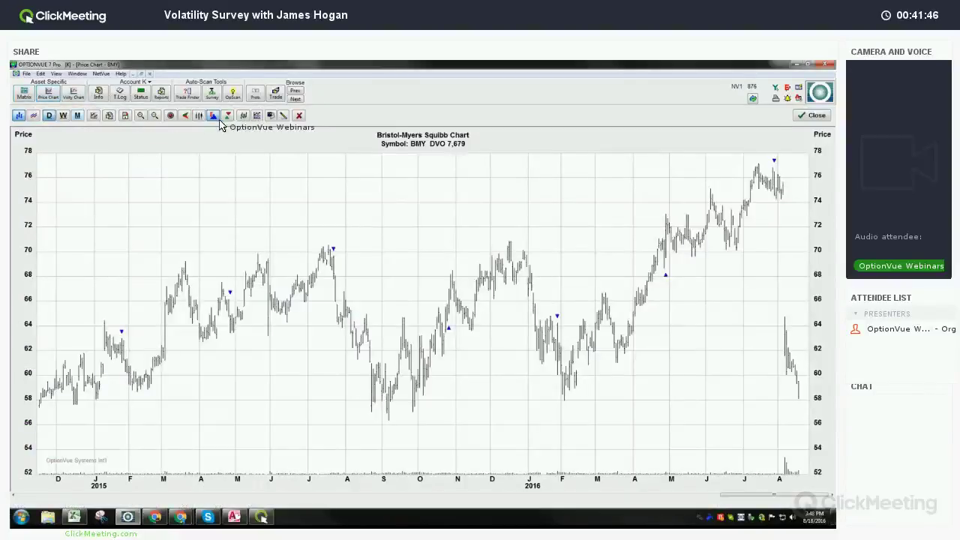
click(33, 117)
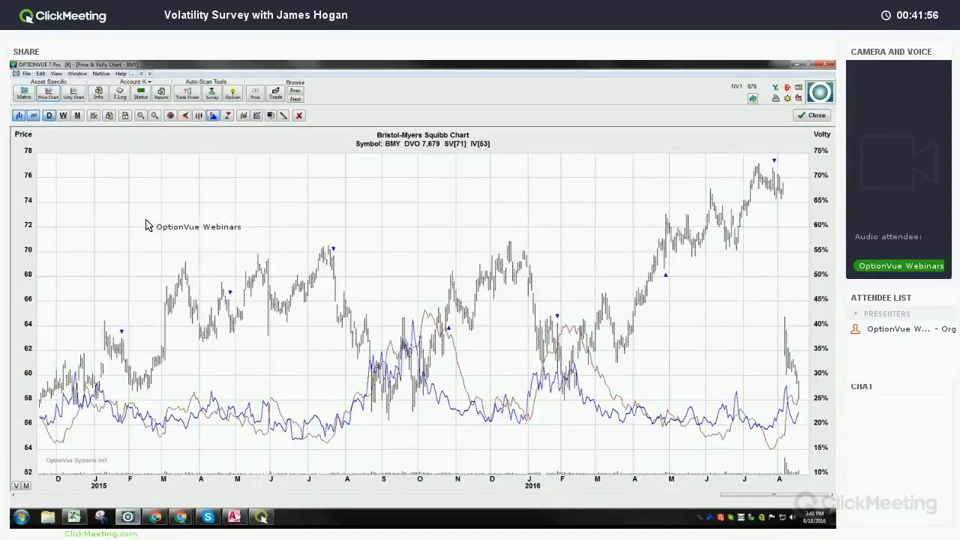
key(Escape)
- Enter a double calendar: sell 10 each of the Aug 27 weekly 60 calls and 57.5 puts, and buy 10 each of the same Sep 3 strikes
click(232, 231)
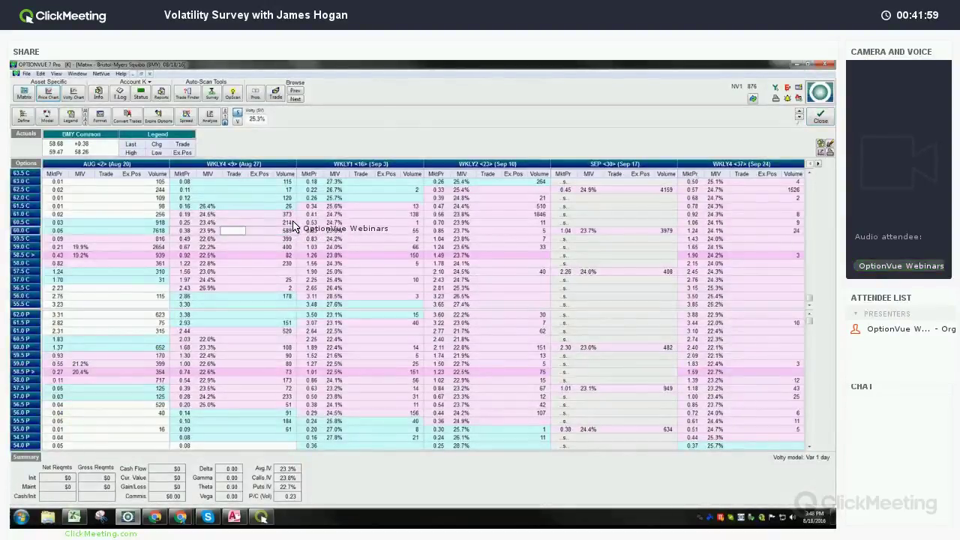
text(-10)
key(Return)
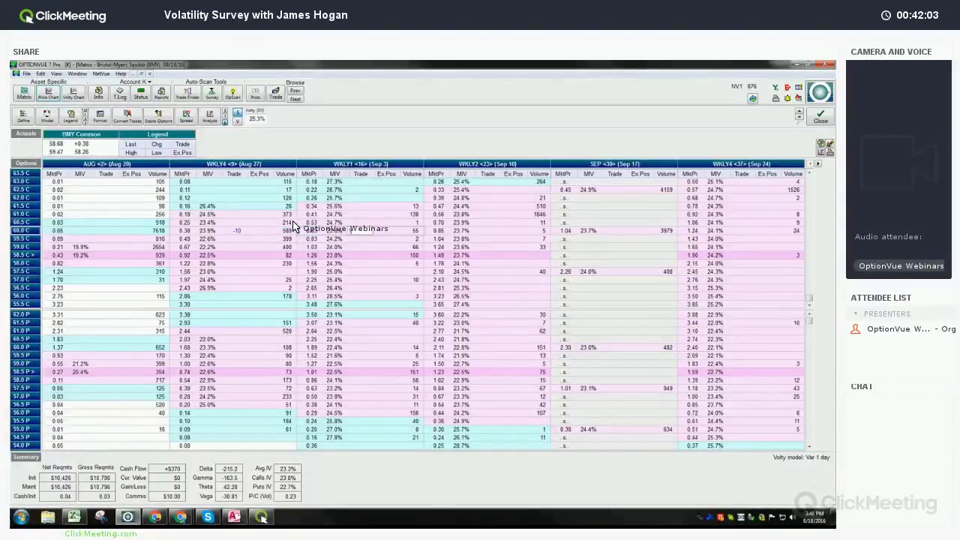
text(+10)
key(Return)
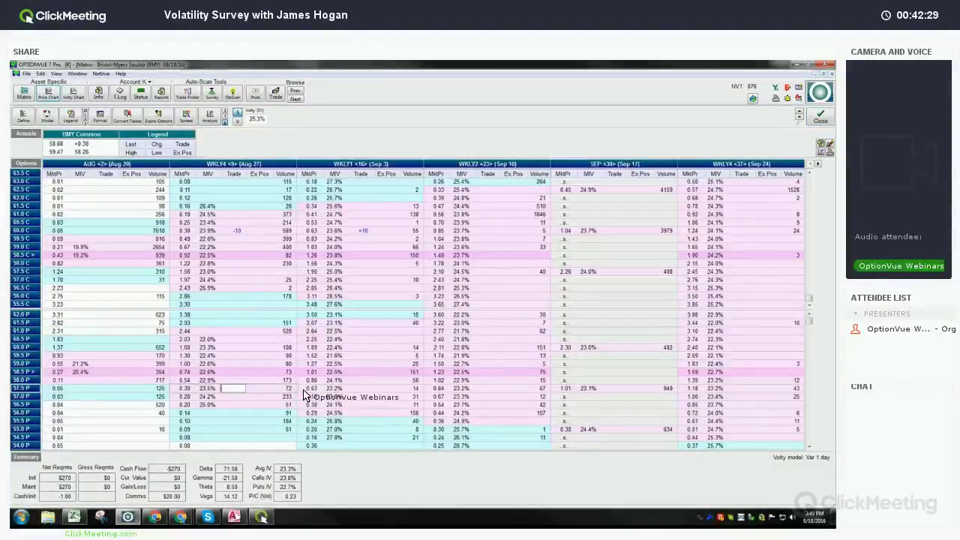
key(Tab)
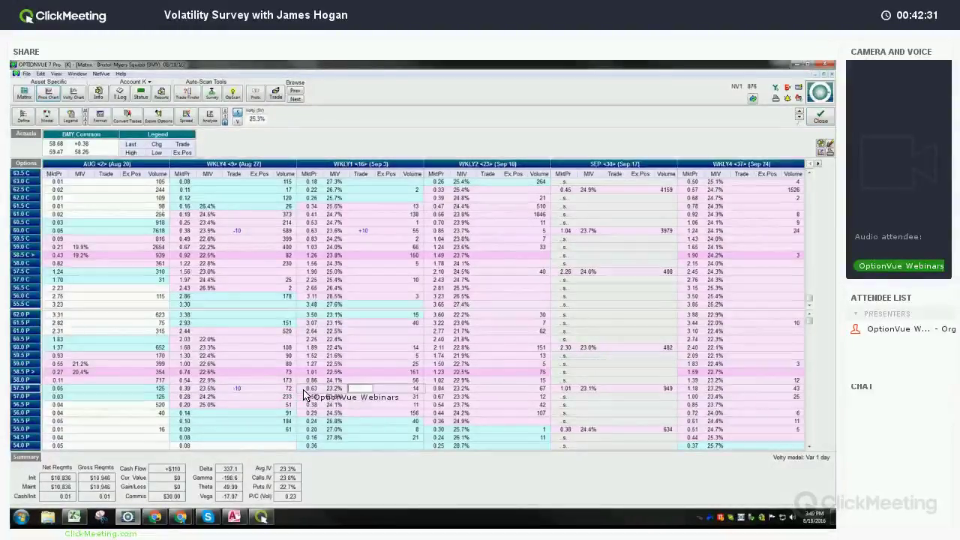
key(Return)
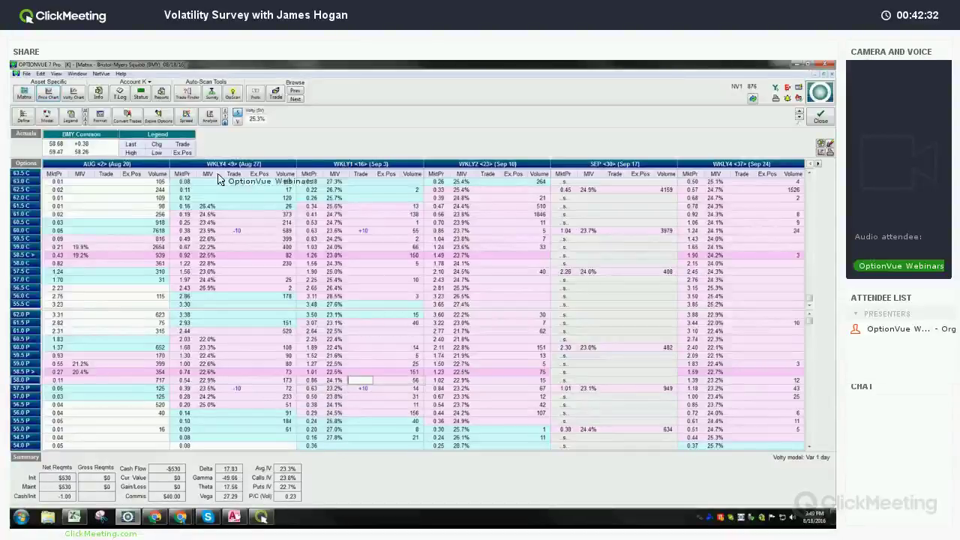
- Graph the Bristol-Myers double calendar's profit and loss with five projection lines, and close the graph
click(211, 119)
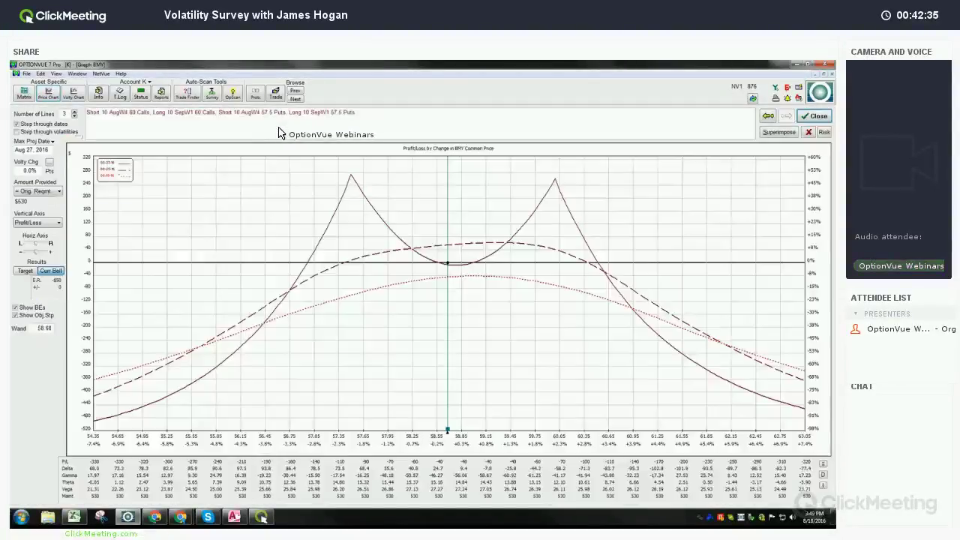
click(75, 113)
click(75, 113)
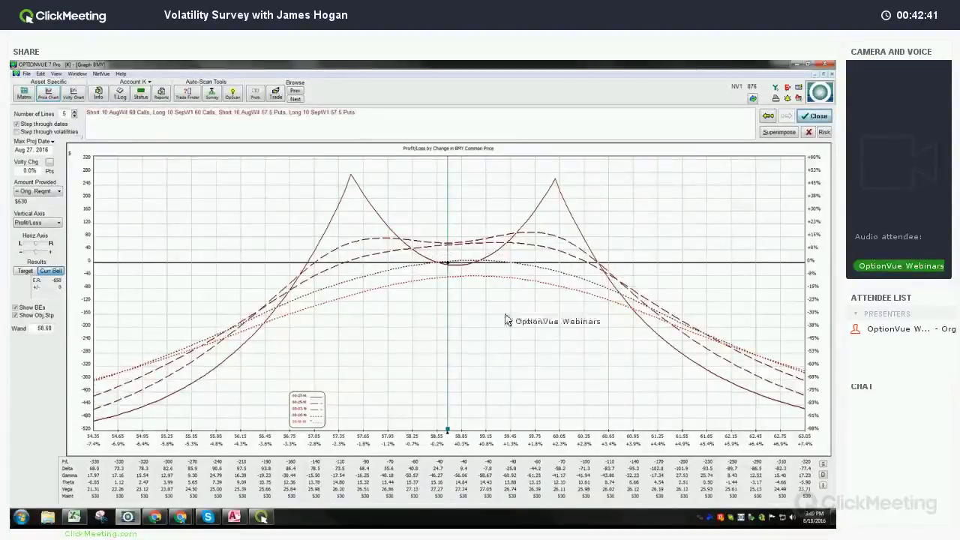
key(Escape)
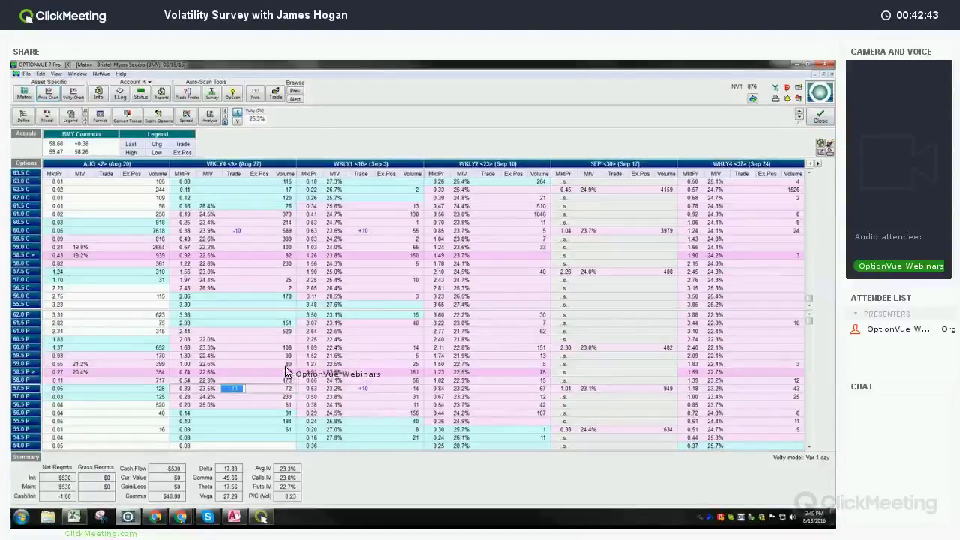
- Clear all four double calendar legs from the Bristol-Myers options matrix
key(Delete)
click(234, 230)
key(Delete)
click(363, 230)
key(Delete)
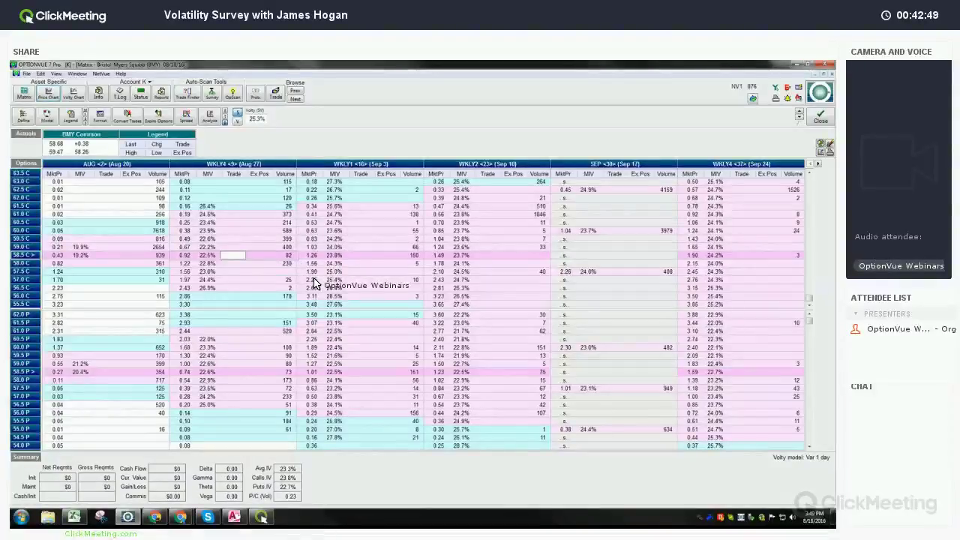
- Enter a calendar spread selling 10 Aug 27 weekly 58.5 calls and buying 10 Sep 10 weekly 58.5 calls
key(Return)
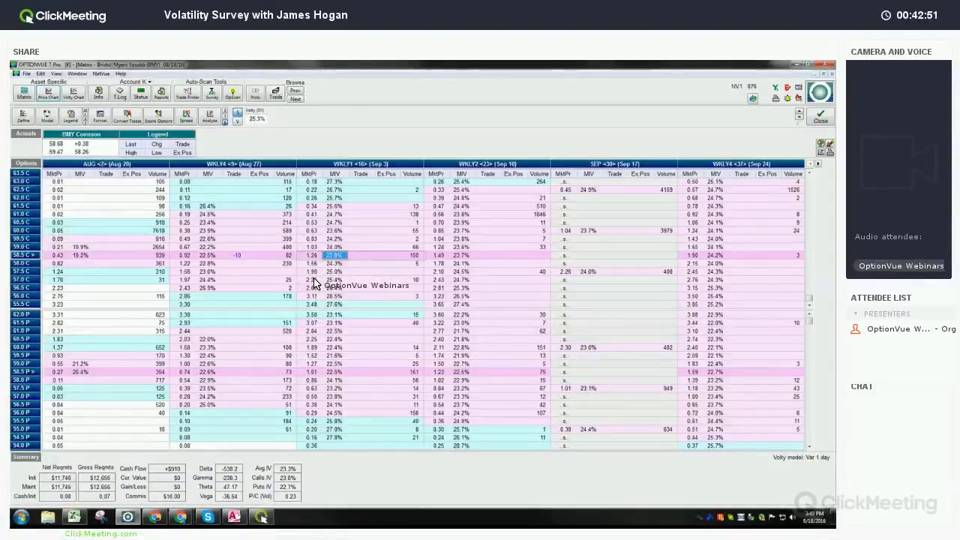
key(Right)
key(Right)
key(Right)
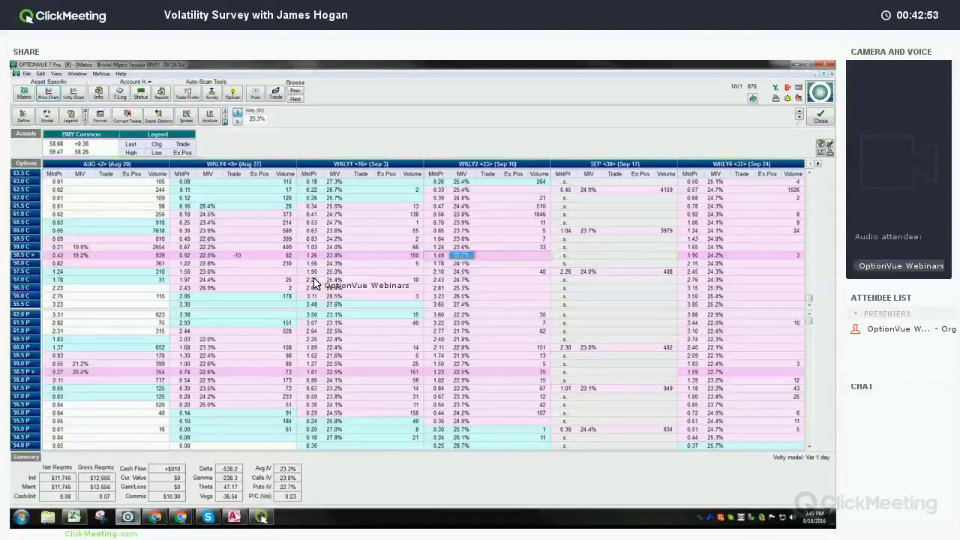
key(Up)
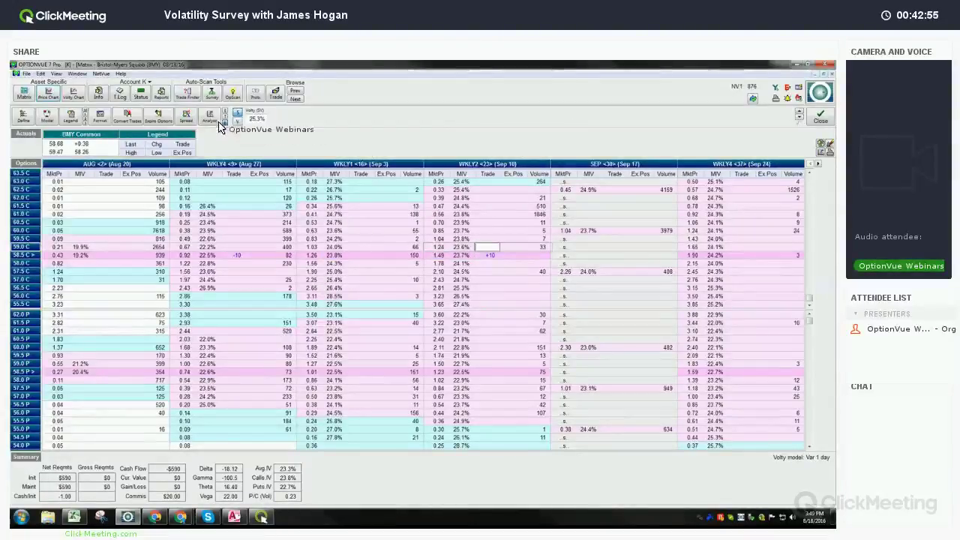
- Graph the Bristol-Myers calendar spread's profit and loss, and clear its legs from the options matrix
click(213, 119)
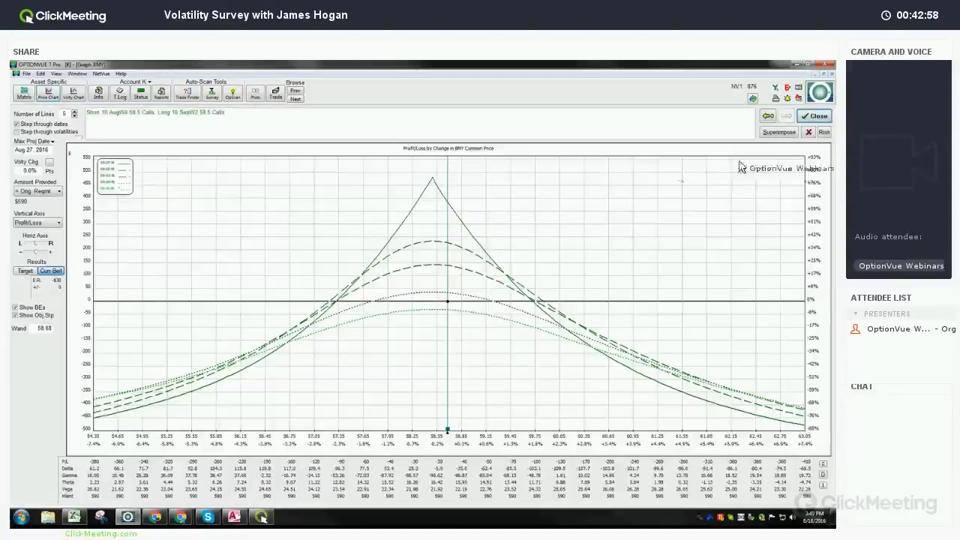
click(825, 117)
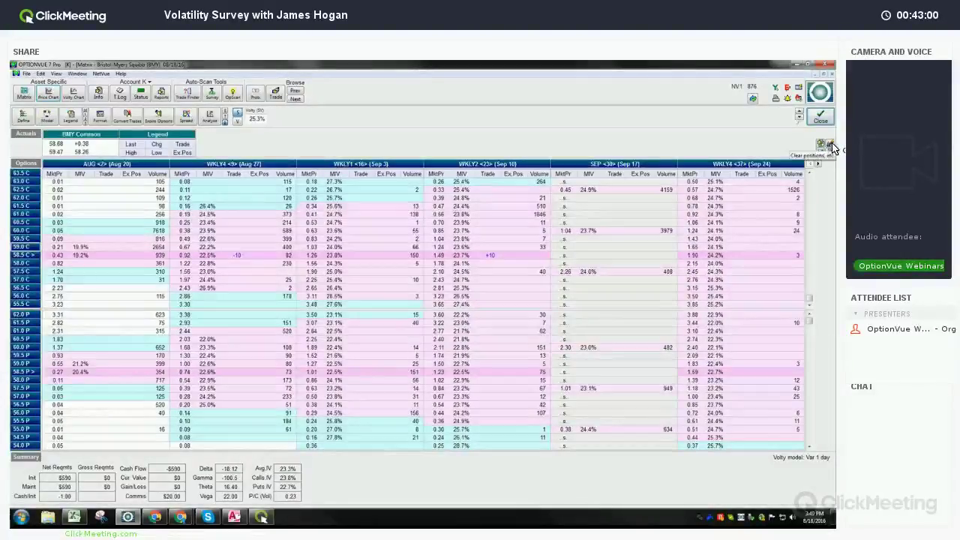
click(825, 147)
key(Escape)
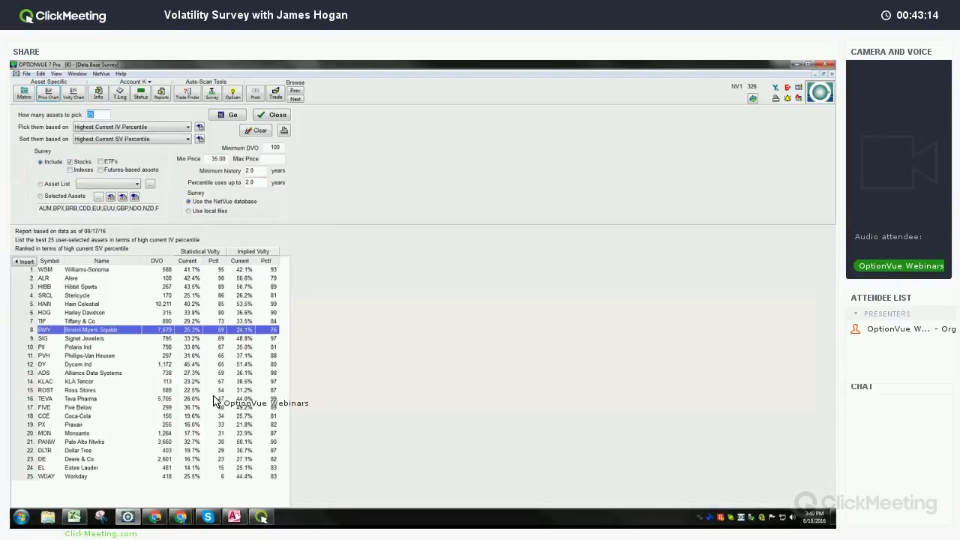
- Run the stock survey with assets both picked and sorted by Lowest Current SV Percentile
click(159, 128)
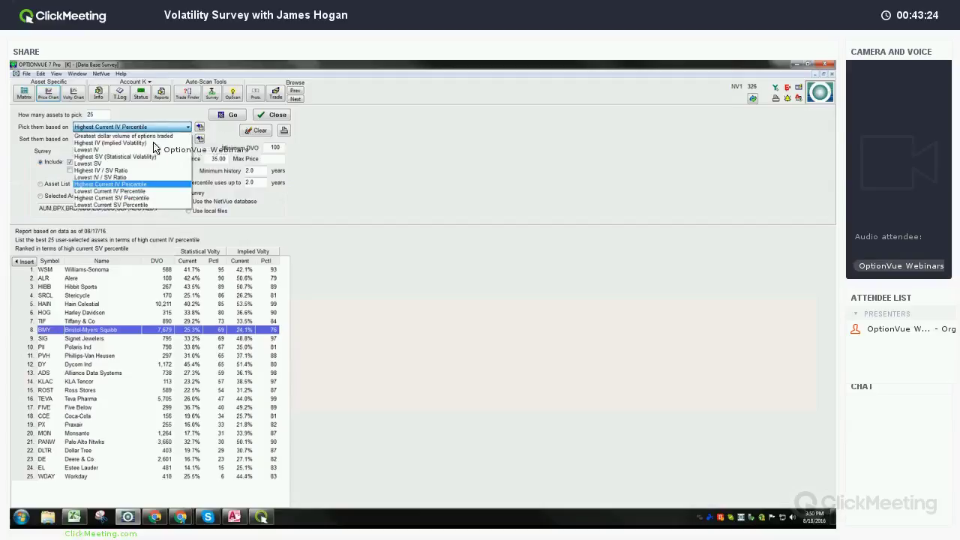
click(179, 205)
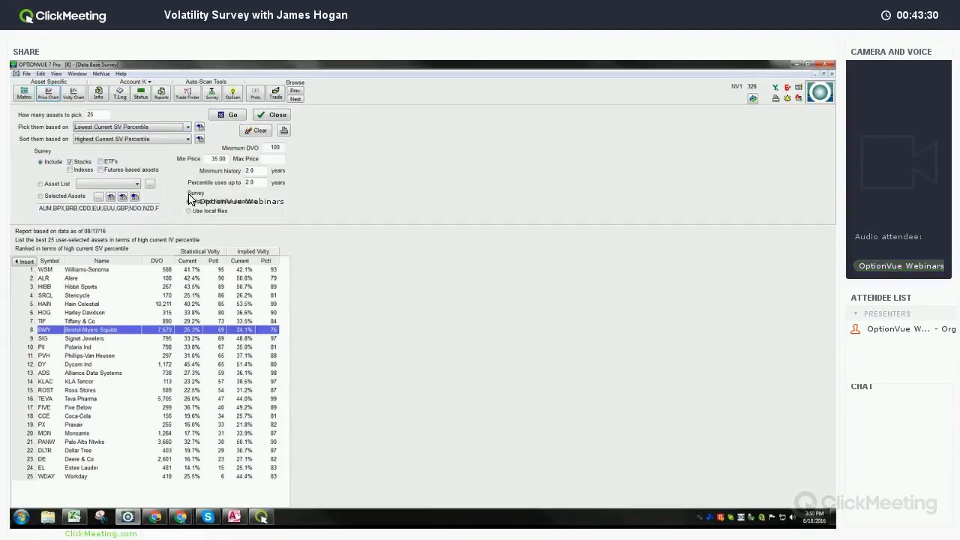
click(145, 139)
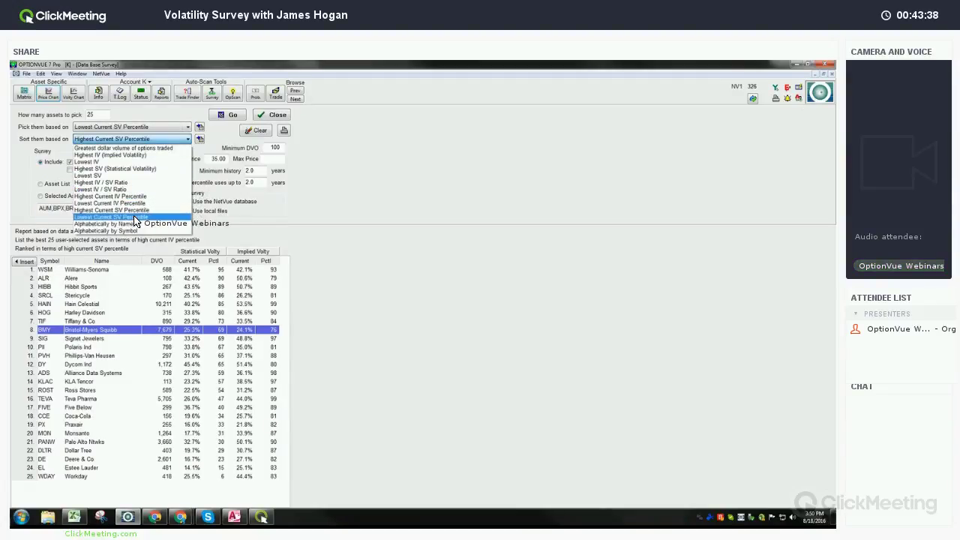
click(135, 217)
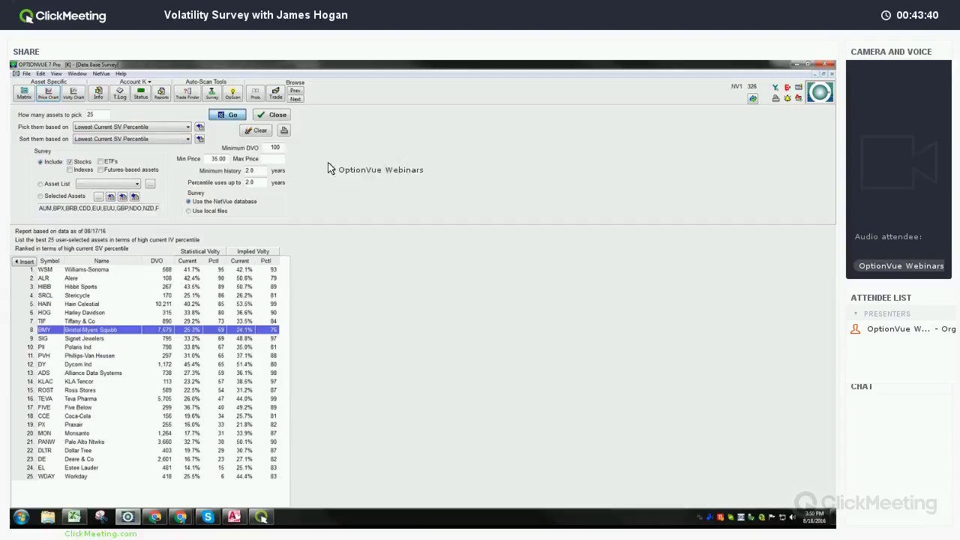
key(Return)
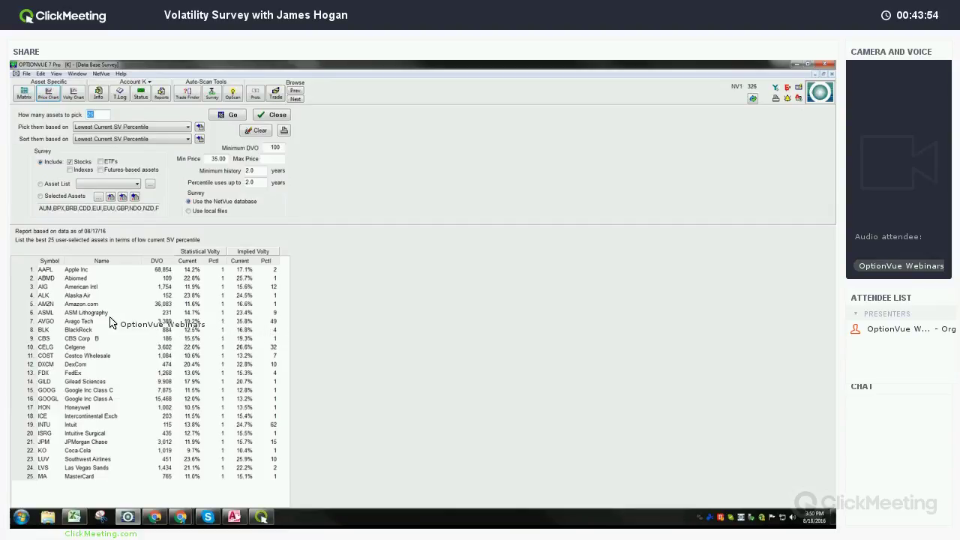
- Review the price and volatility charts for Apple, Abiomed and American Intl, including Abiomed's earlier history
click(87, 270)
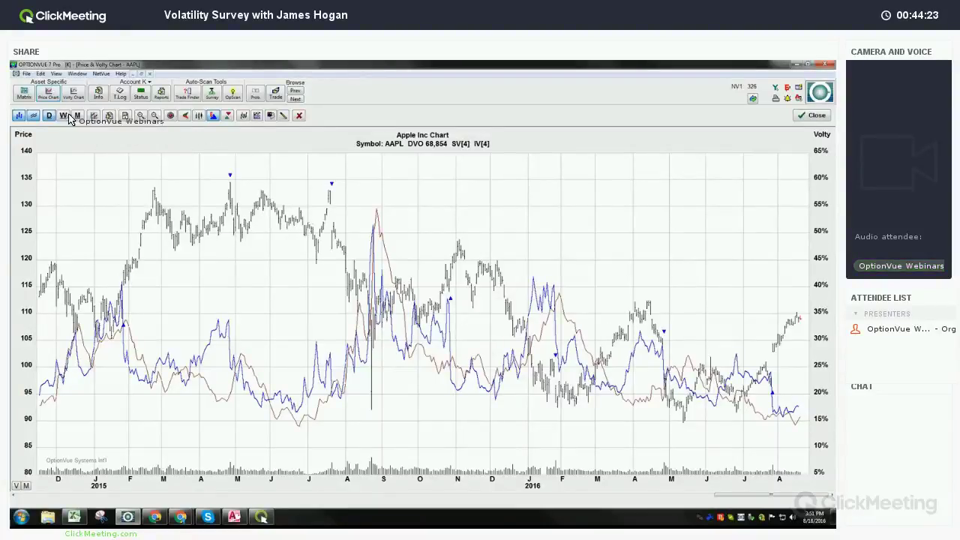
click(297, 102)
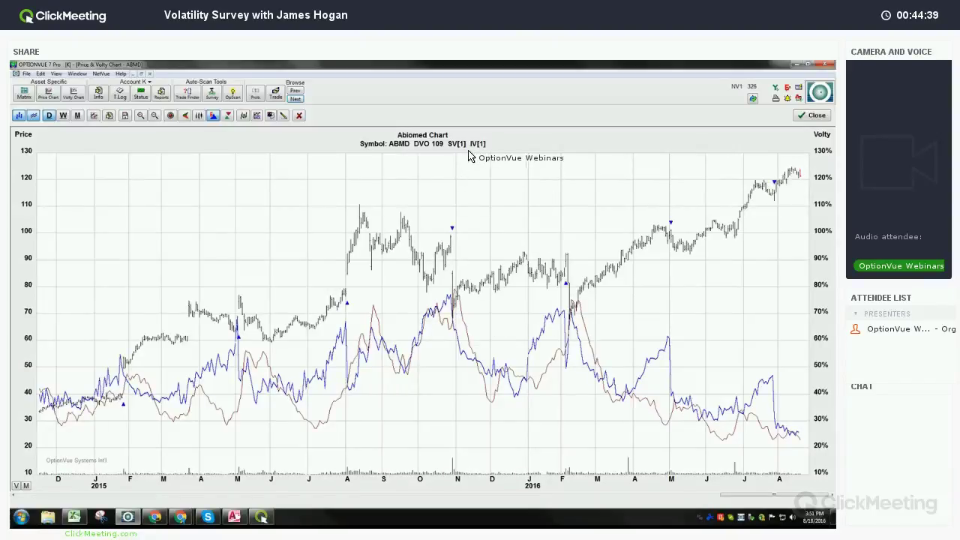
drag(725, 495, 150, 497)
drag(591, 499, 765, 503)
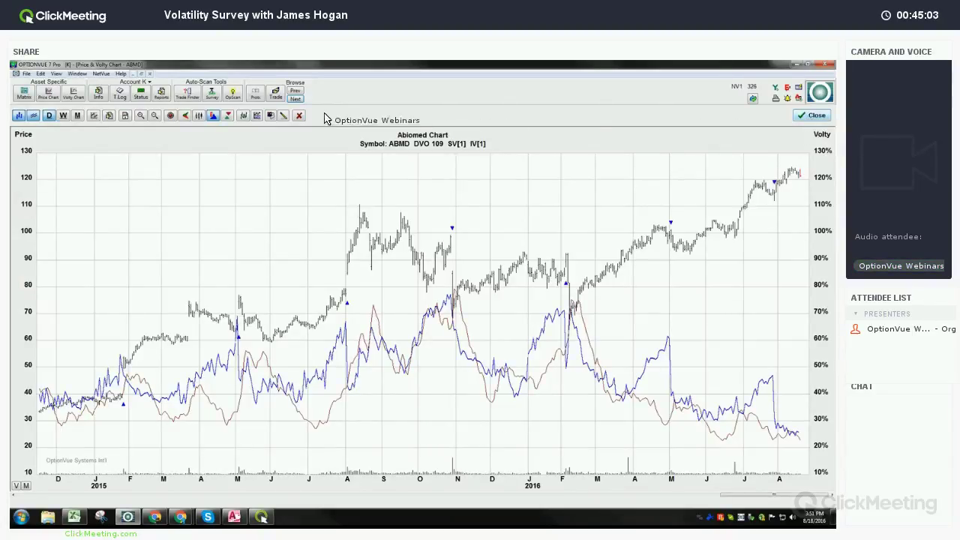
click(296, 98)
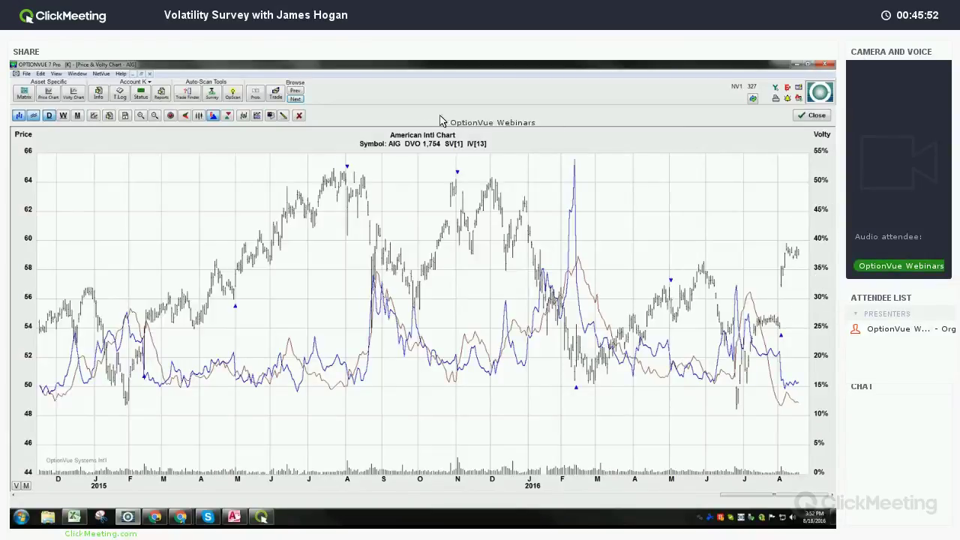
- Enter a long straddle in the American Intl options matrix: buy 5 Sep 24 weekly 59 calls and 5 of the same-strike puts
click(25, 92)
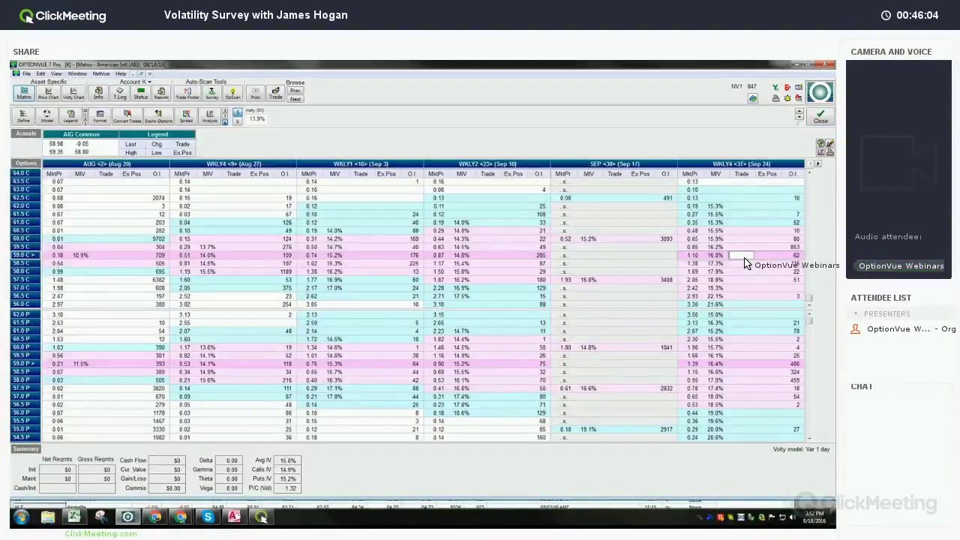
text(5)
click(765, 279)
click(750, 365)
text(5)
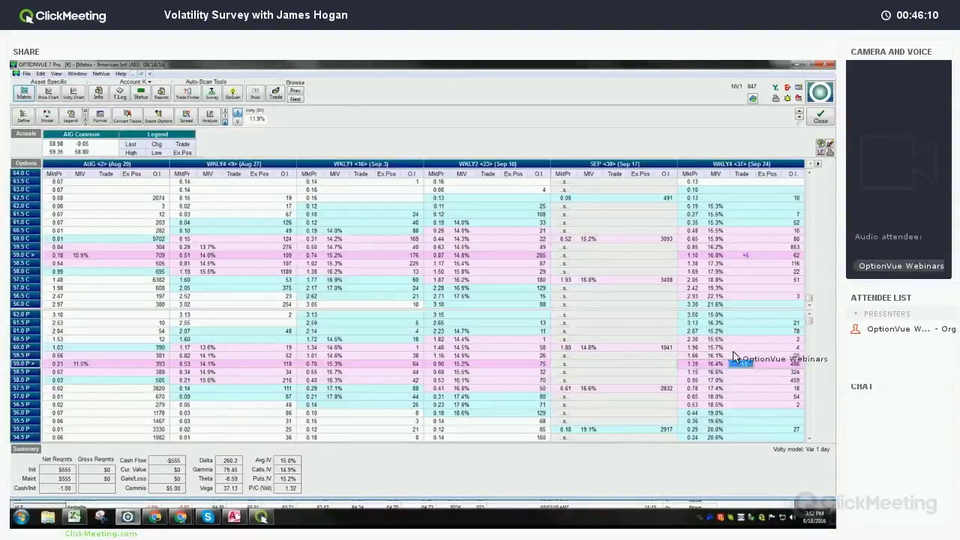
key(Return)
- Graph the Sep 24 straddle's profit and loss, and view its projected profit zones on the American Intl price chart
click(217, 119)
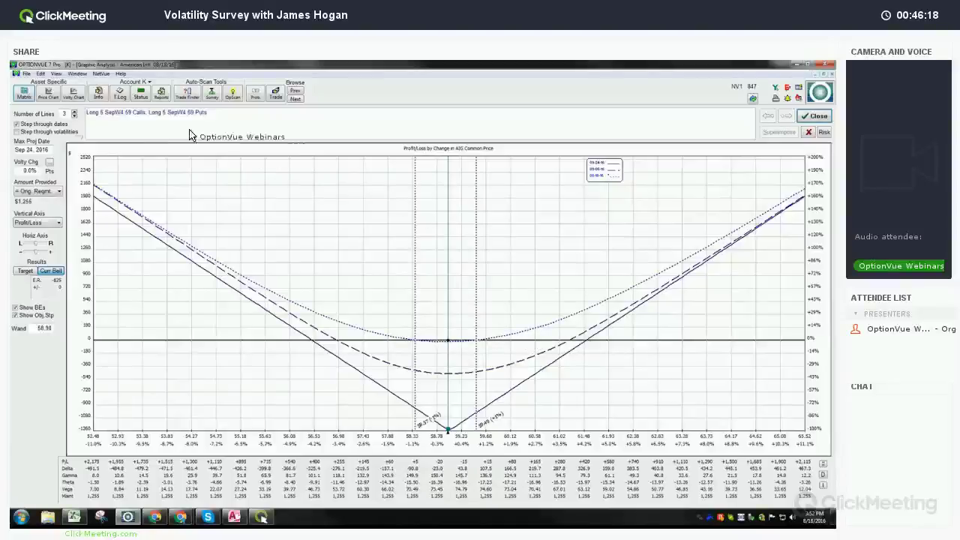
click(49, 96)
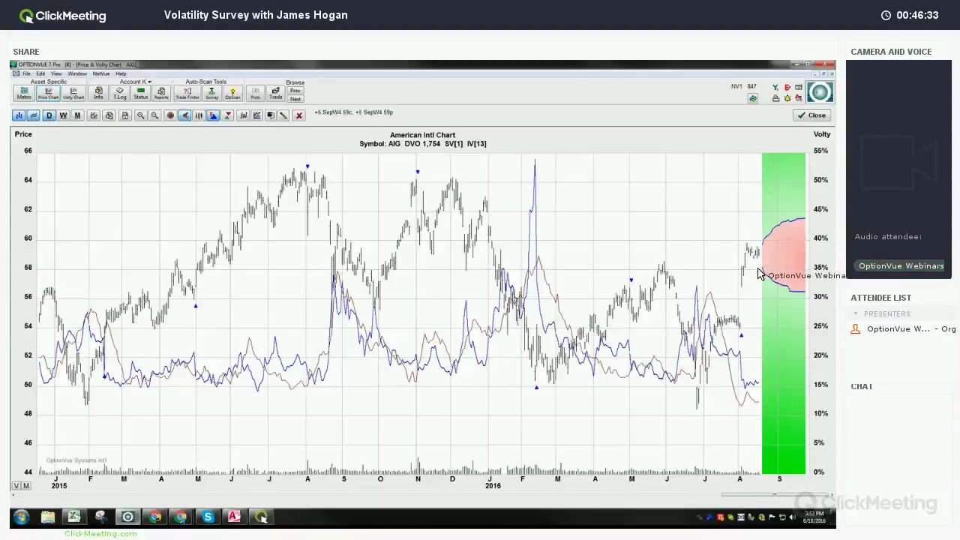
click(815, 116)
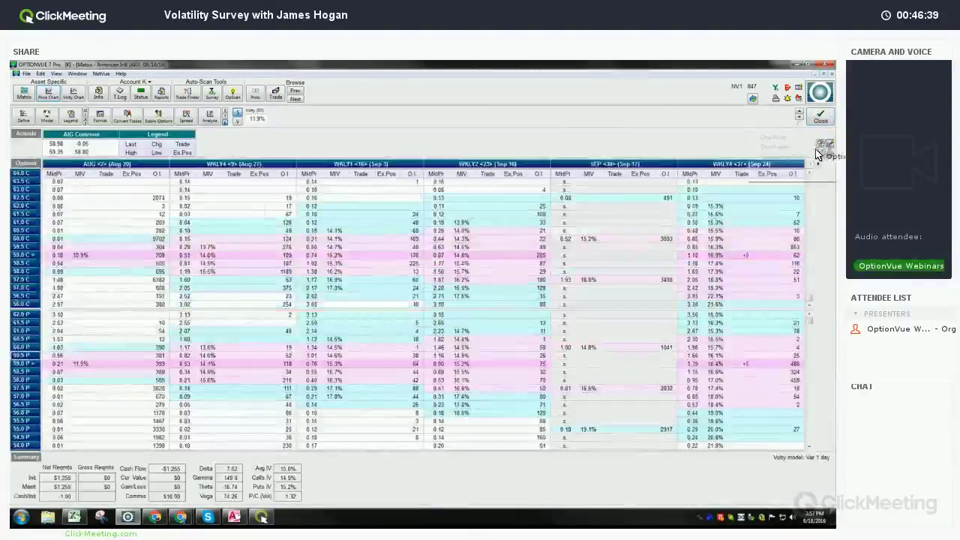
- Replace the Sep 24 straddle with a long straddle of 5 Sep 3 weekly 59 calls and 5 Sep 3 weekly 59 puts
click(366, 256)
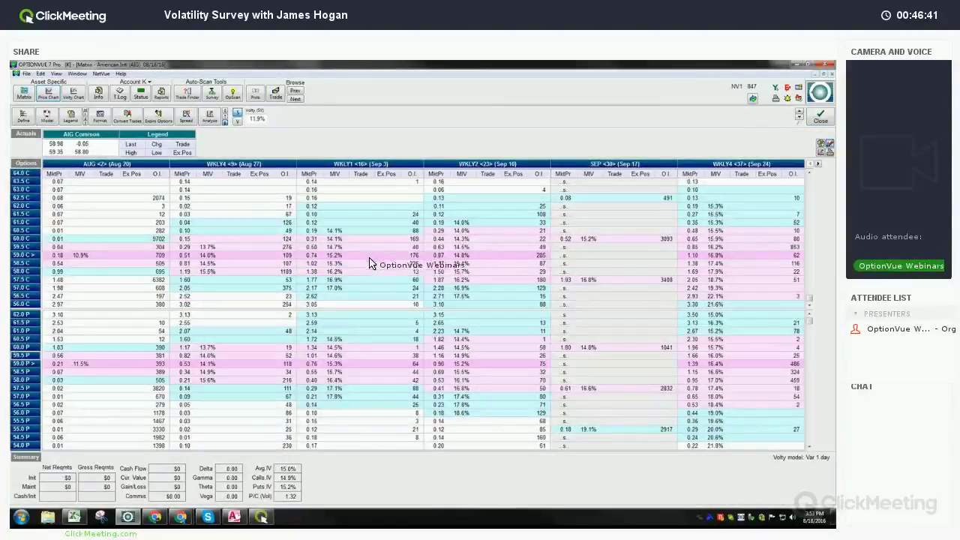
text(1)
key(Return)
key(Down)
text(5)
key(Return)
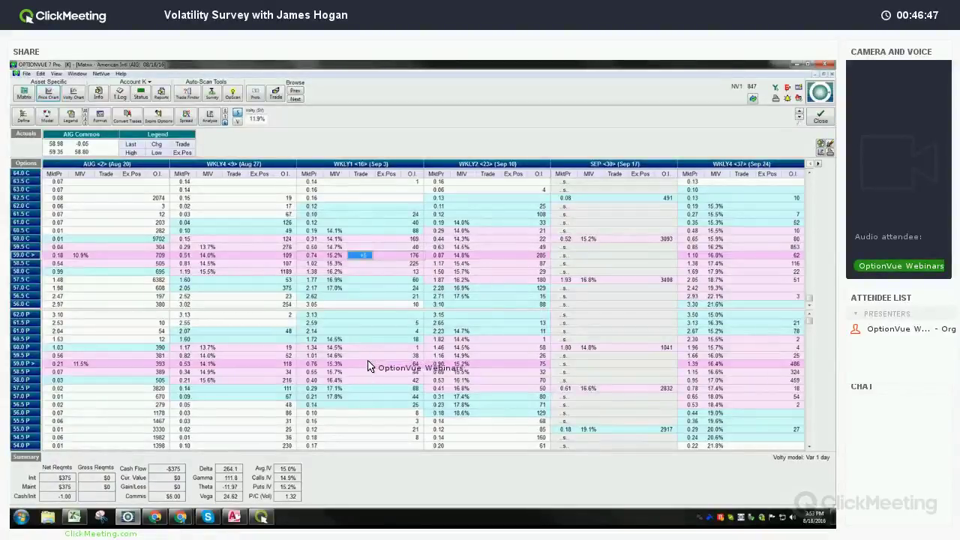
click(369, 365)
- Examine the Sep 3 straddle's profit and loss graph and price-chart projection, and return to the survey
click(212, 118)
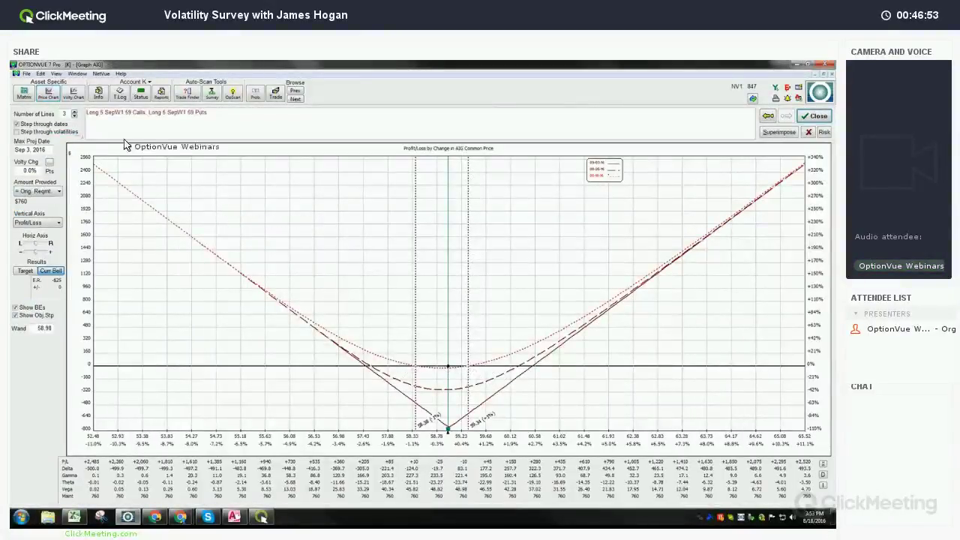
key(Escape)
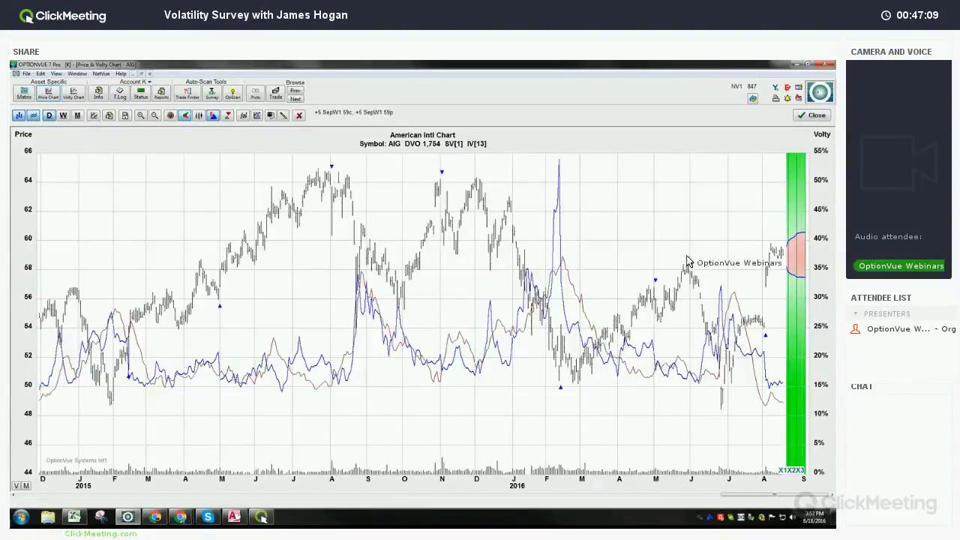
click(812, 116)
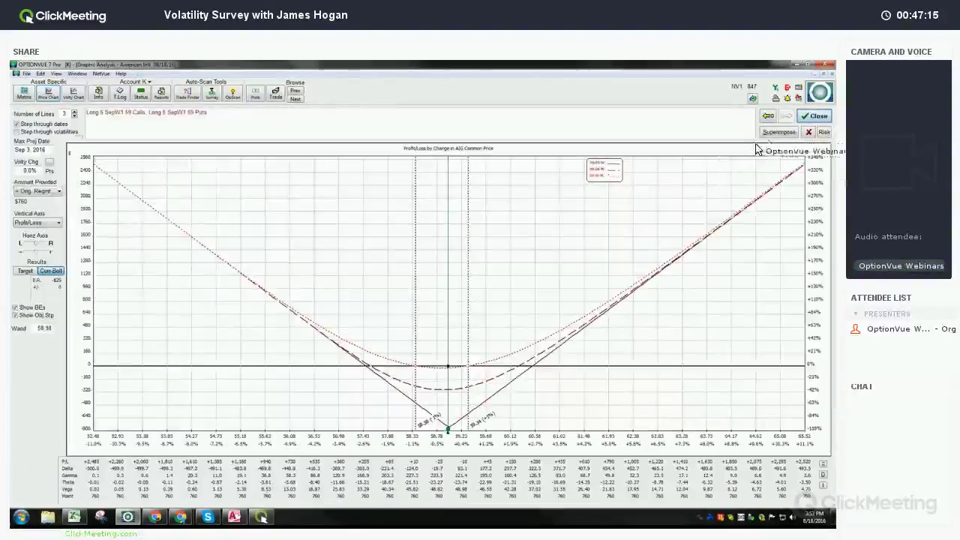
click(814, 116)
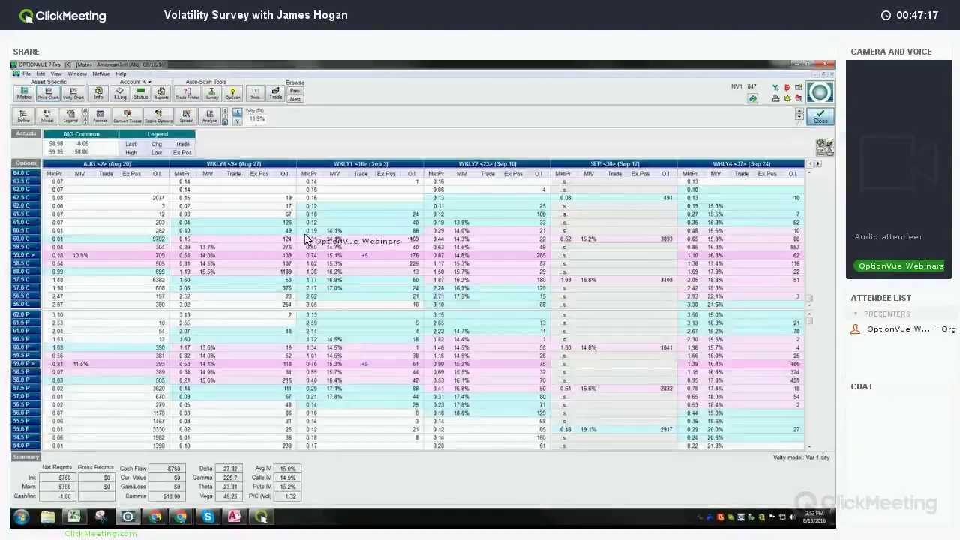
click(814, 117)
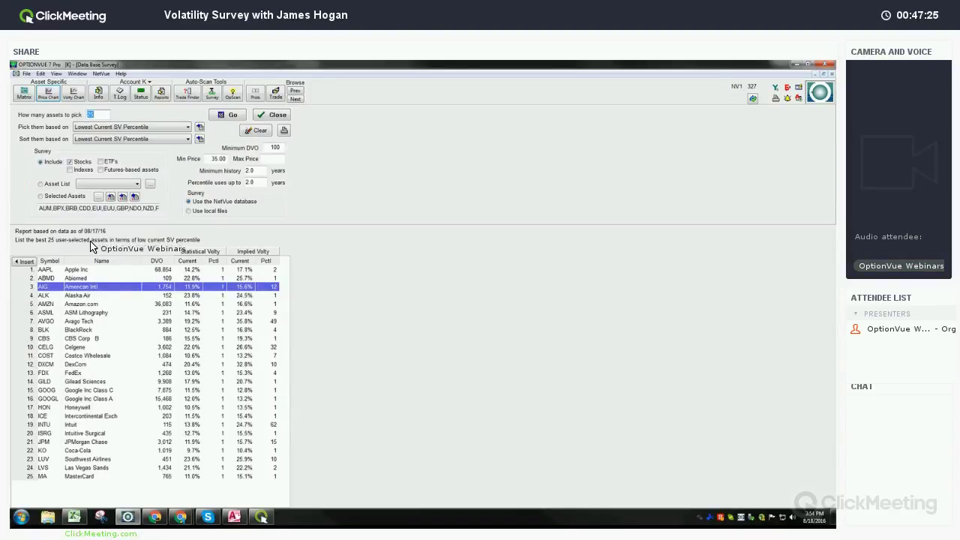
- Survey only futures-based assets instead of stocks, picked and sorted by Highest Current IV Percentile
click(215, 159)
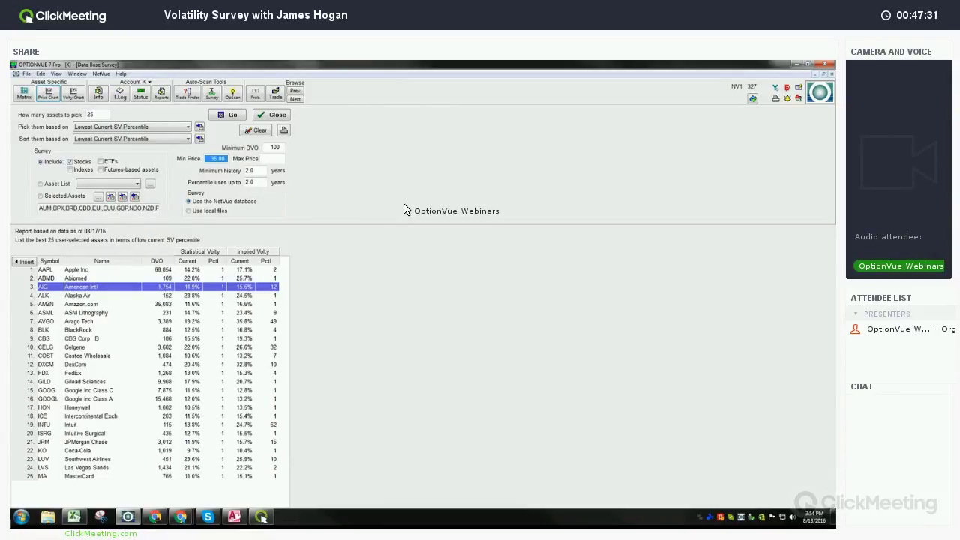
click(70, 162)
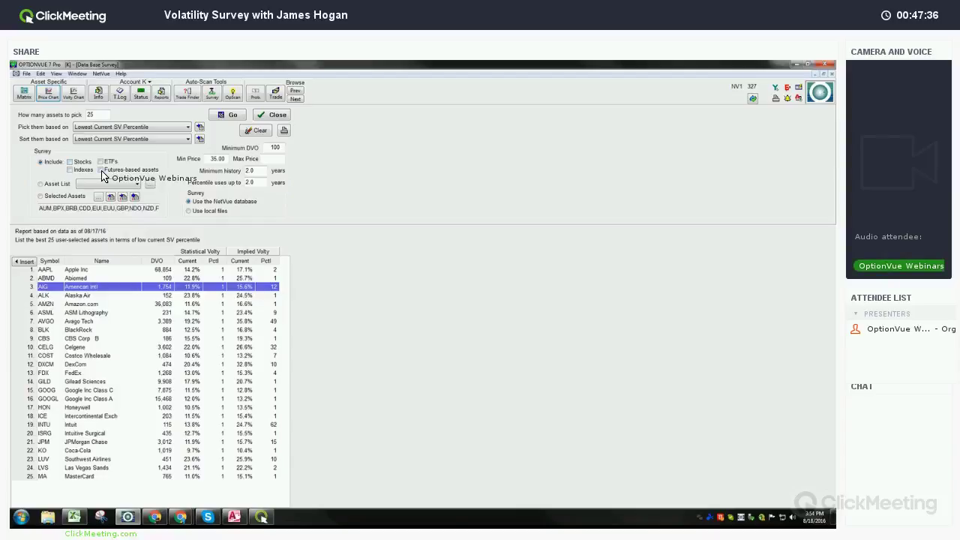
click(101, 170)
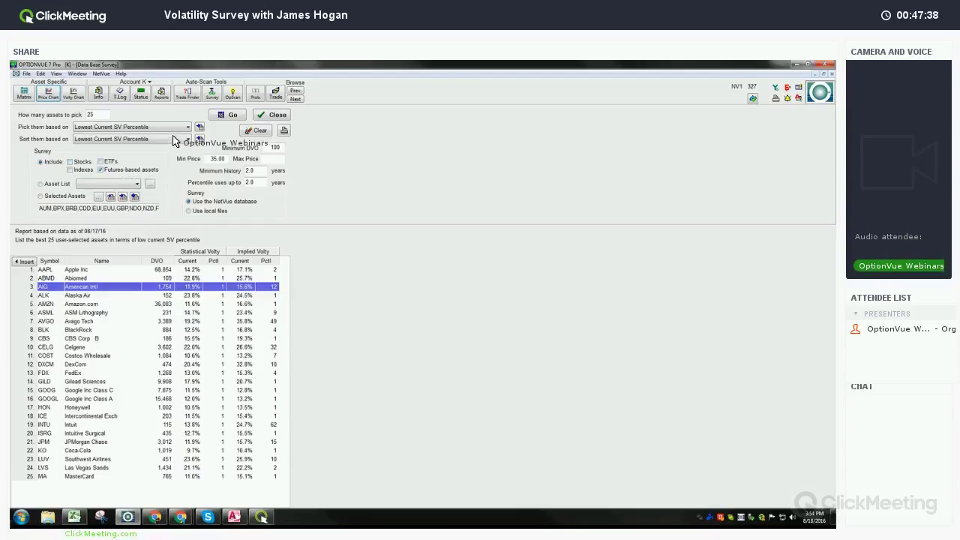
click(170, 130)
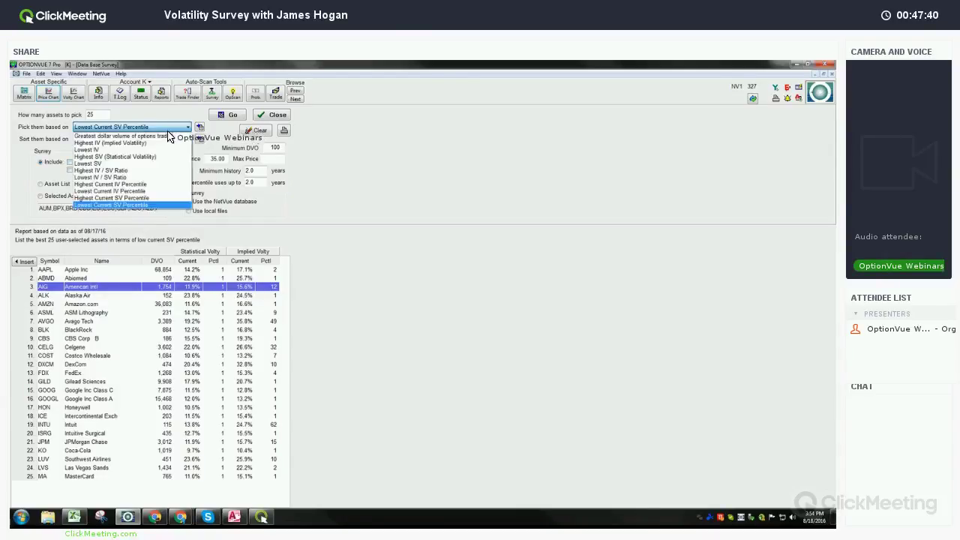
click(149, 185)
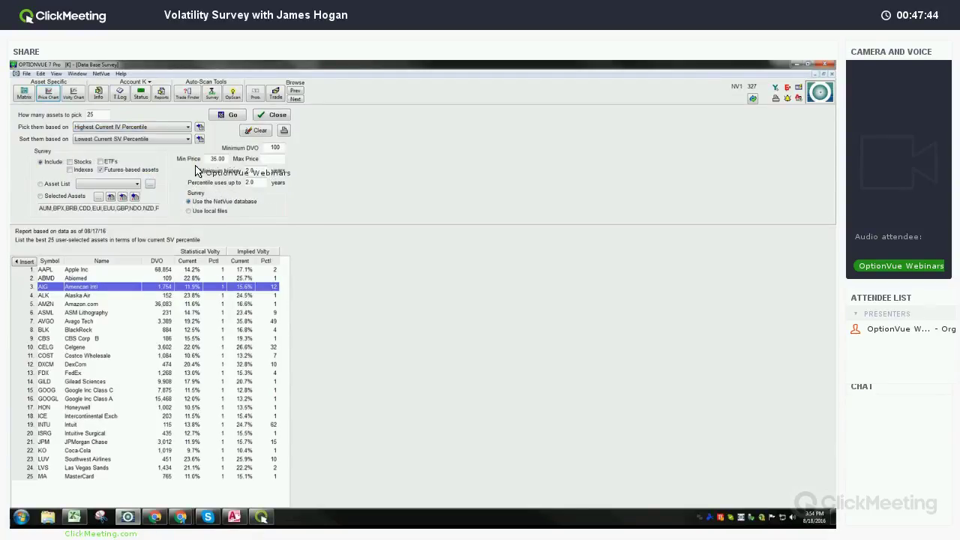
click(164, 142)
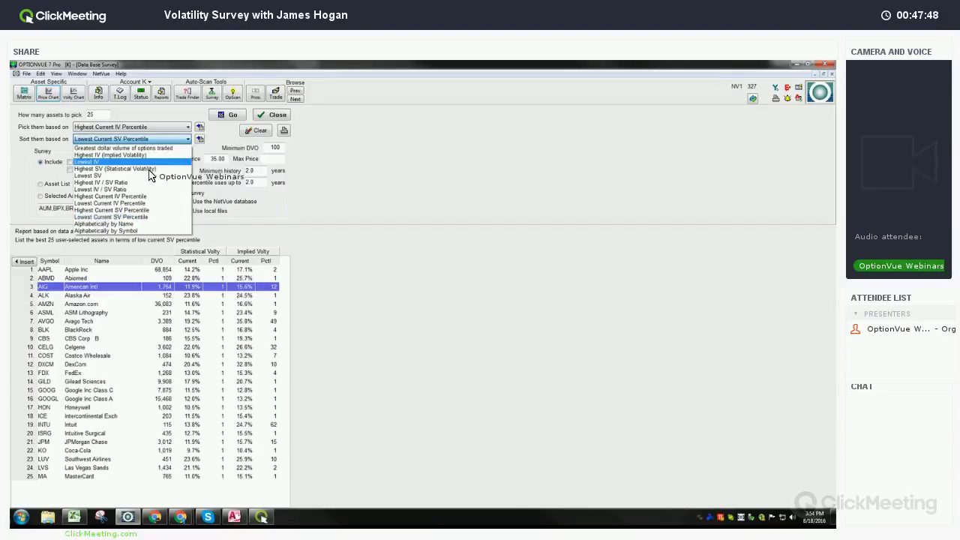
click(276, 139)
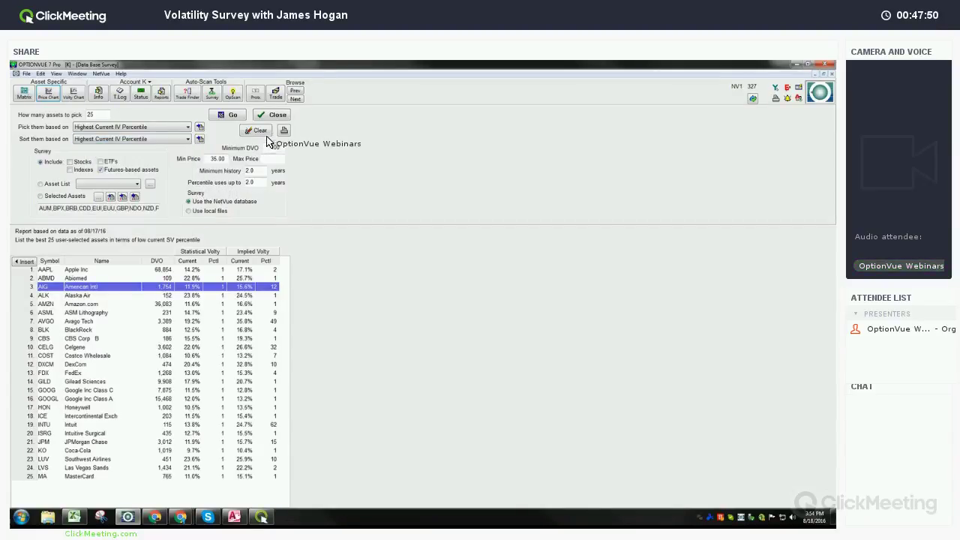
click(234, 115)
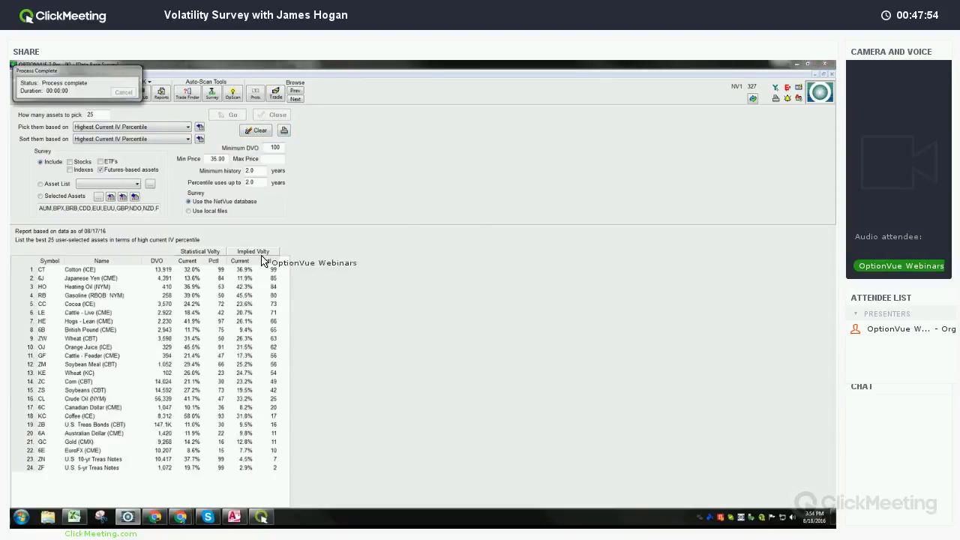
- Review the Cotton and Coffee price and volatility charts, and open the Coffee options matrix
click(191, 275)
click(48, 91)
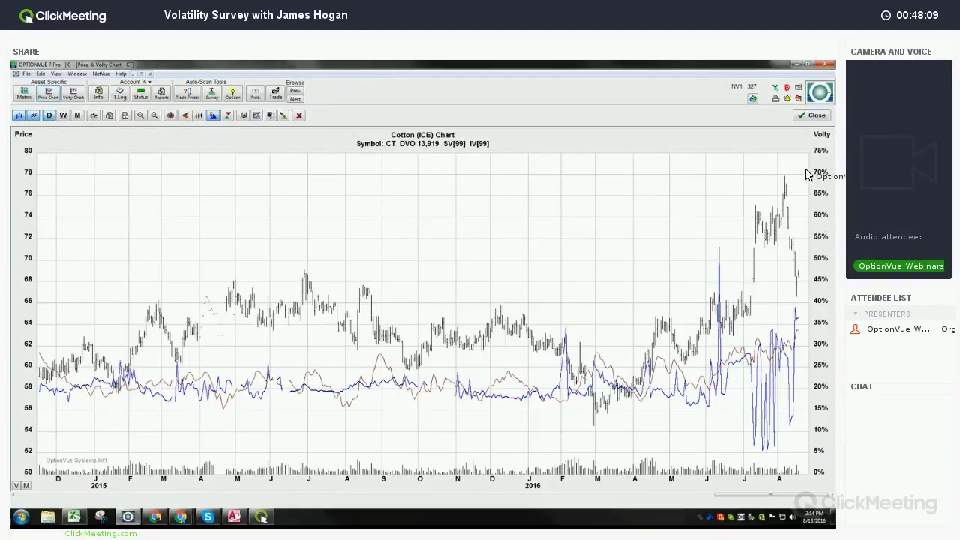
click(821, 117)
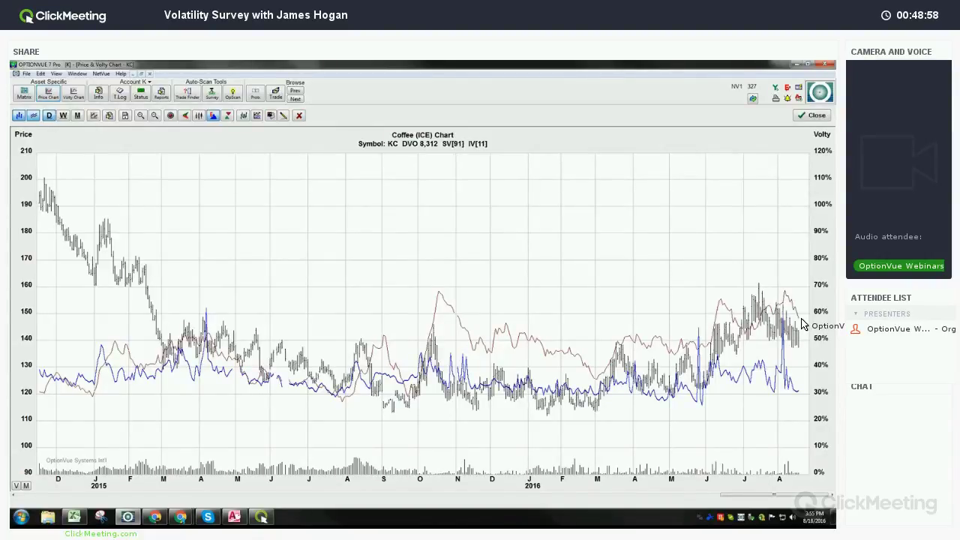
click(24, 97)
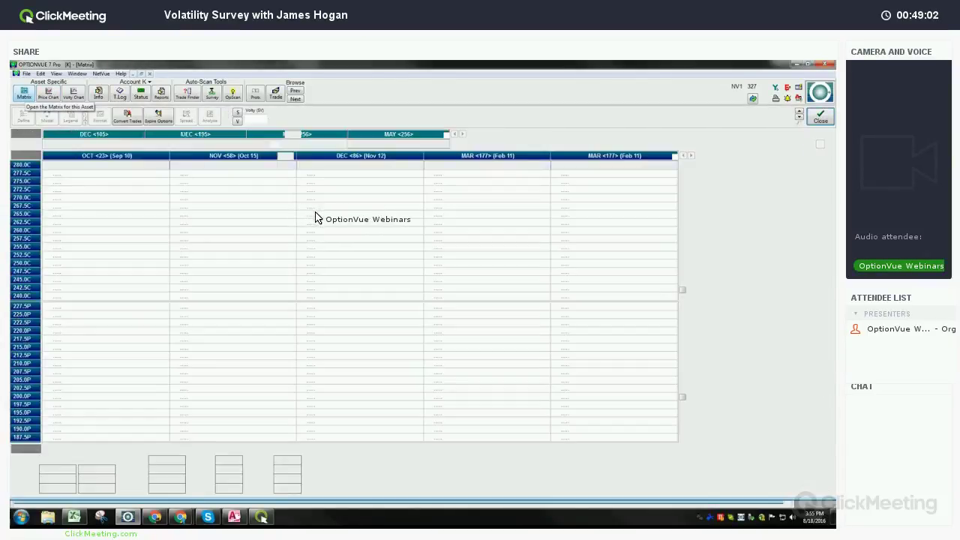
- Enter a Coffee call spread in the November expiration: short 10 of the 155 calls and long 10 of the 162.5 calls
click(235, 207)
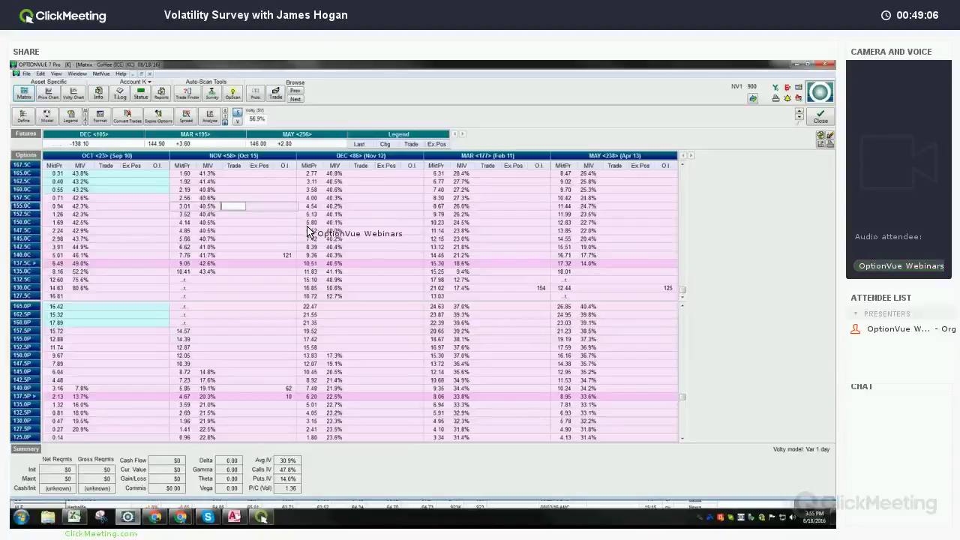
text(-10)
key(Return)
text(10)
key(Return)
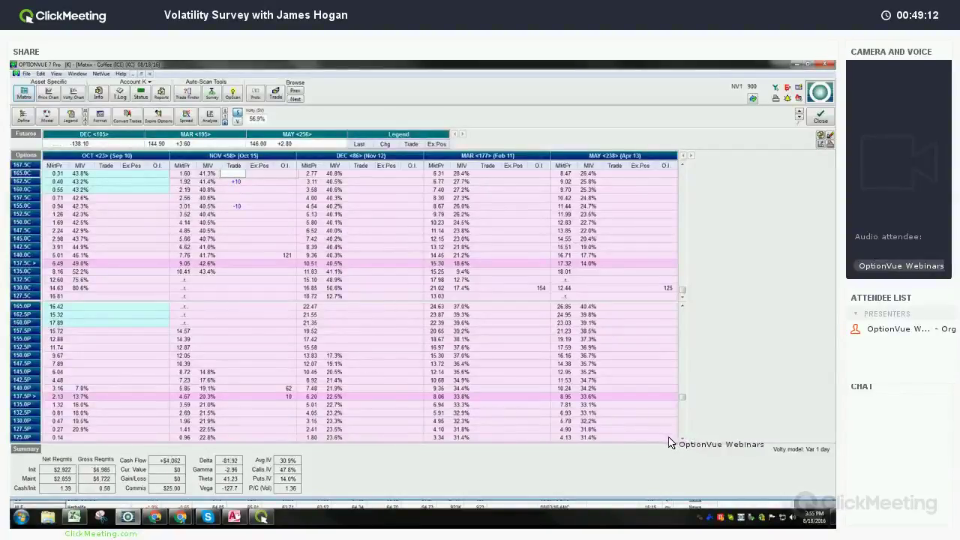
- Complete the iron condor with short 10 Nov 127.5 puts and long 10 Nov 120 puts, and review its analysis graph
scroll(675, 442, down, 4)
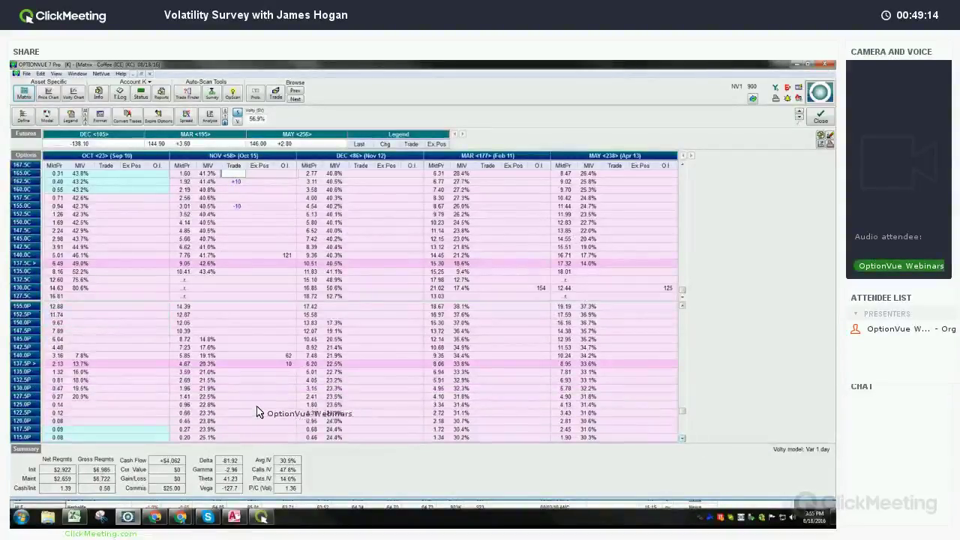
click(263, 398)
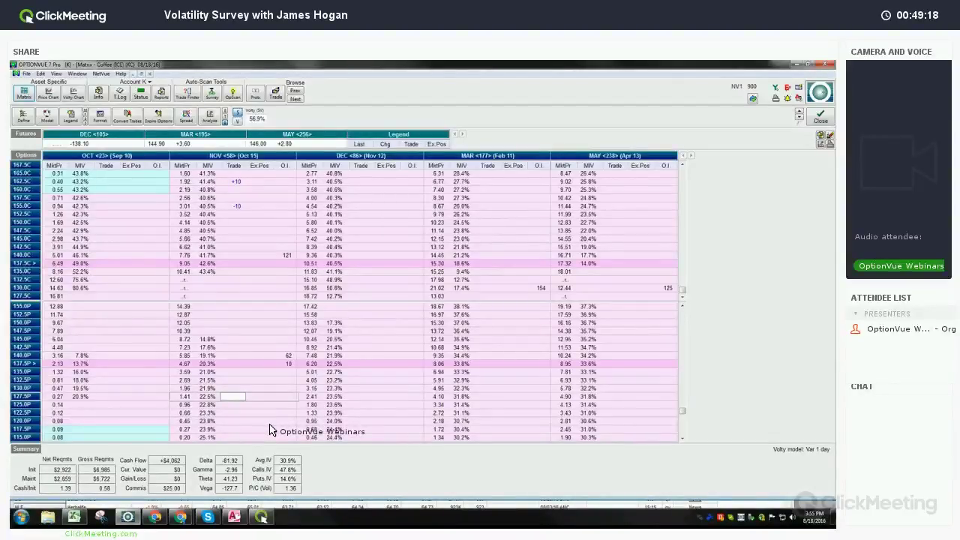
text(-10)
key(Return)
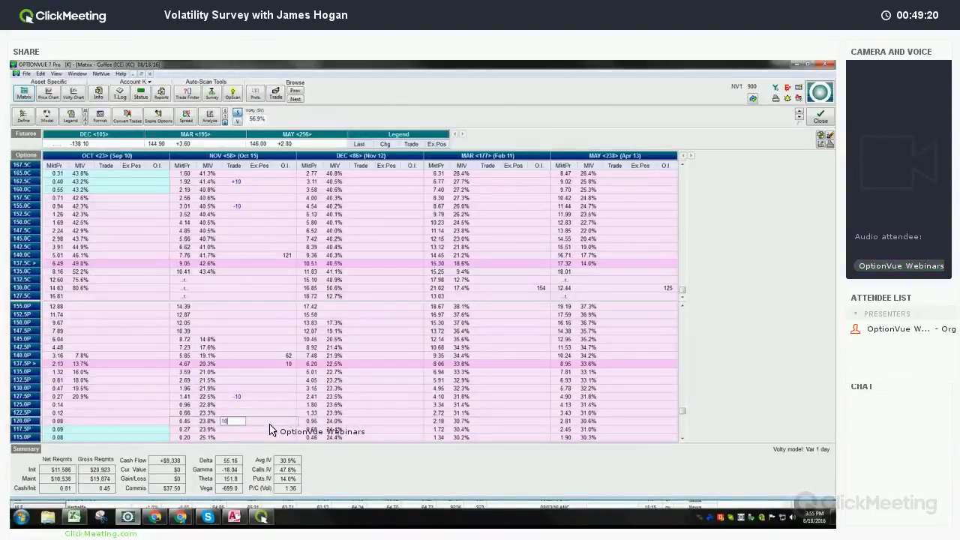
text(10)
key(Return)
click(211, 117)
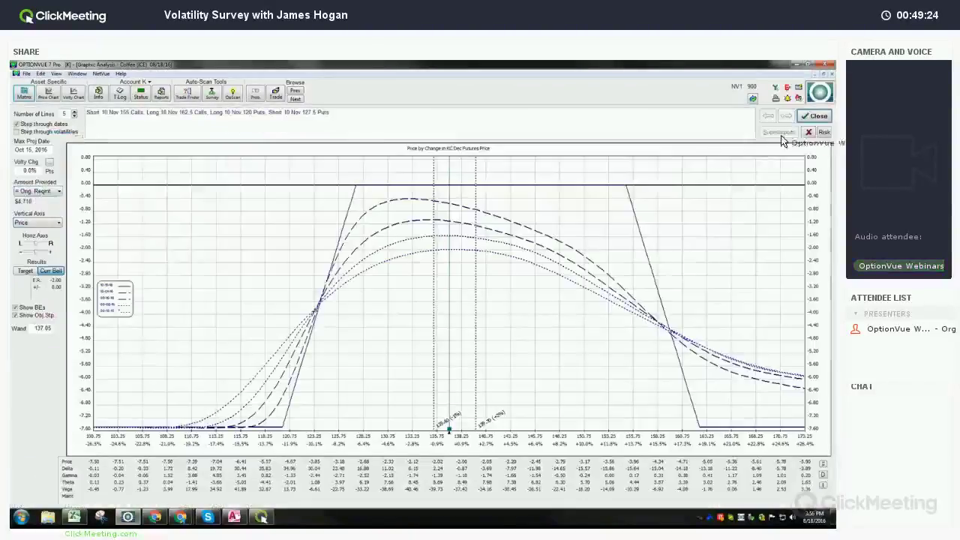
click(817, 116)
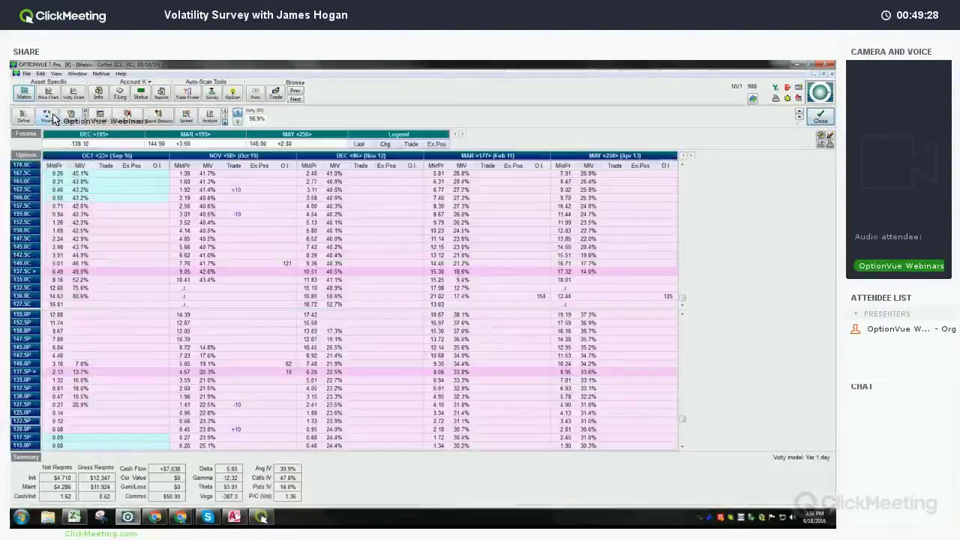
- Set Coffee's AutoStrike definition to display 5 point interval strikes, accepting the deletion of options with entered trades
click(51, 117)
click(546, 185)
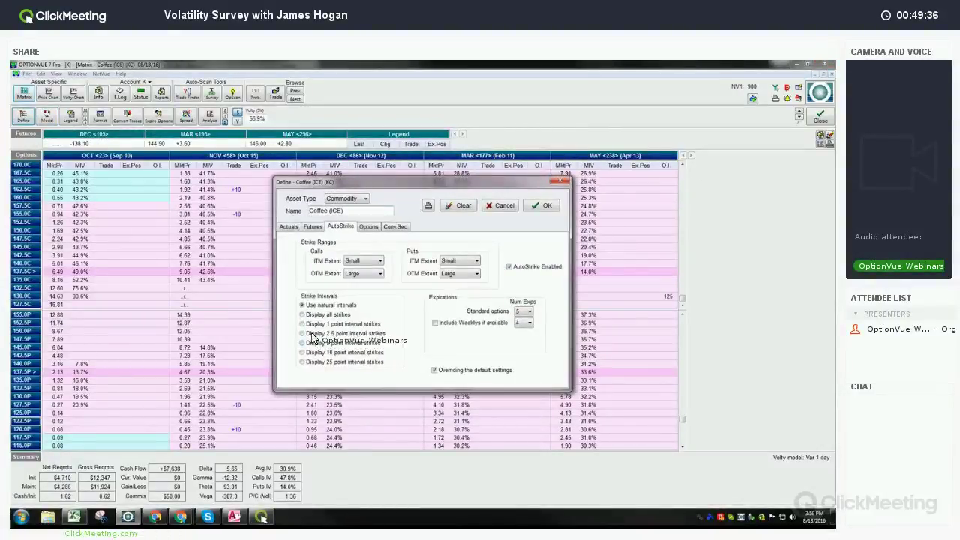
click(303, 344)
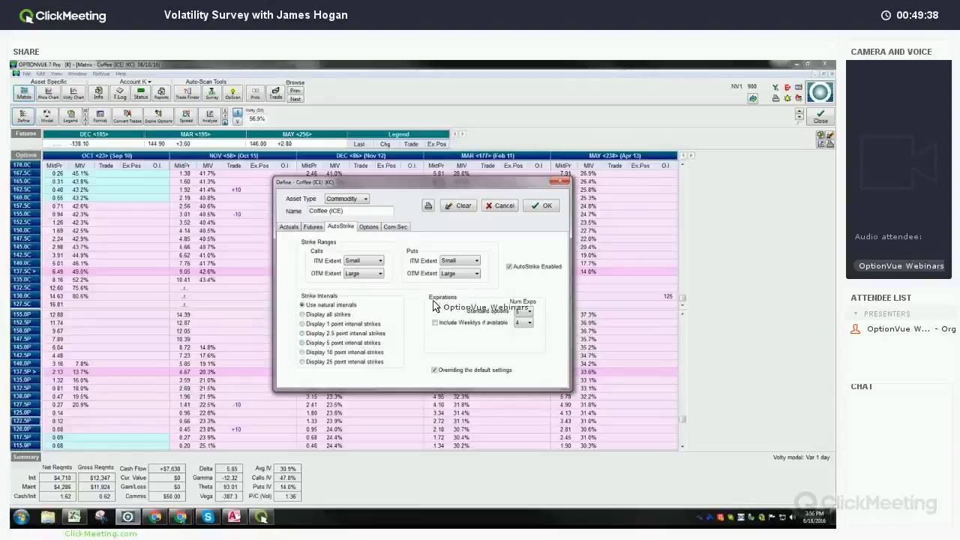
click(542, 206)
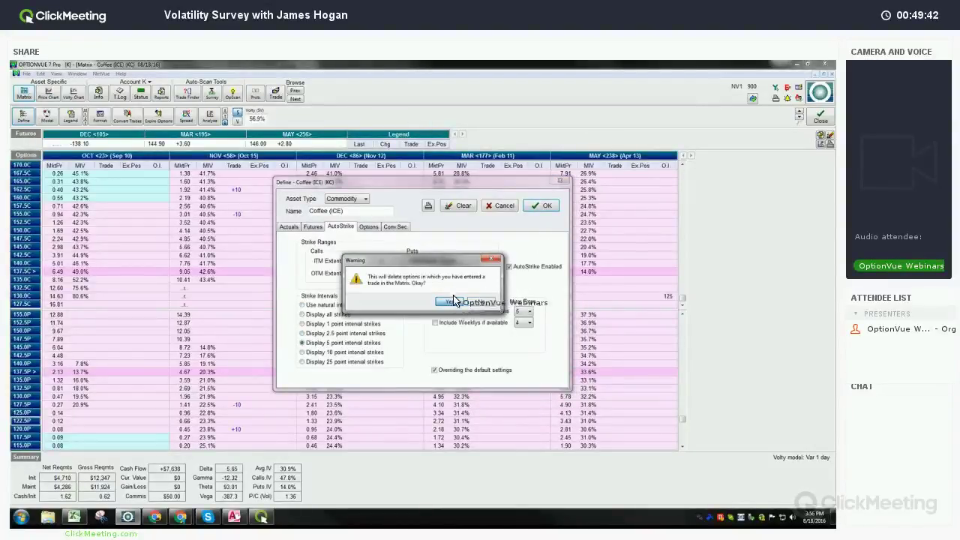
click(451, 304)
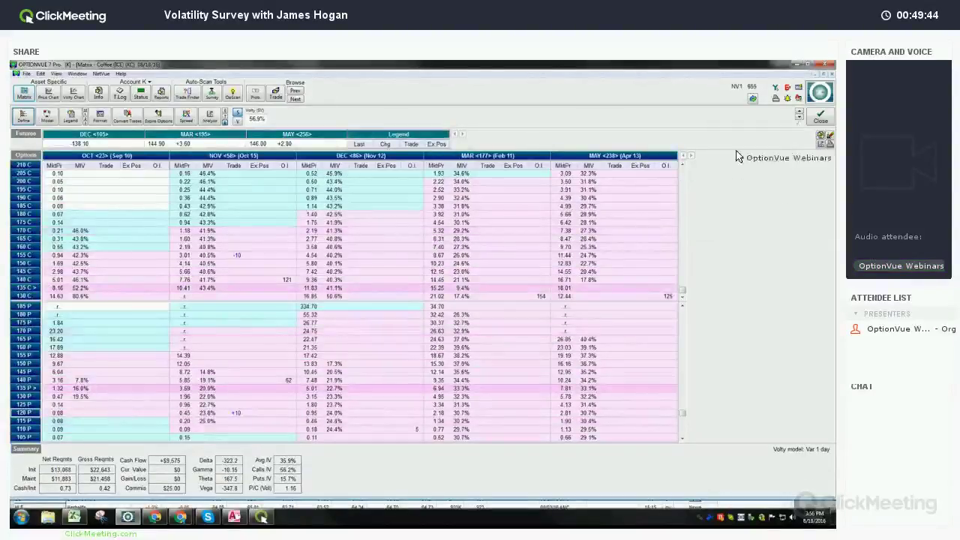
- Clear the remaining Coffee trades and enter short 10 Nov 175 calls and long 10 Nov 195 calls
click(818, 137)
click(780, 146)
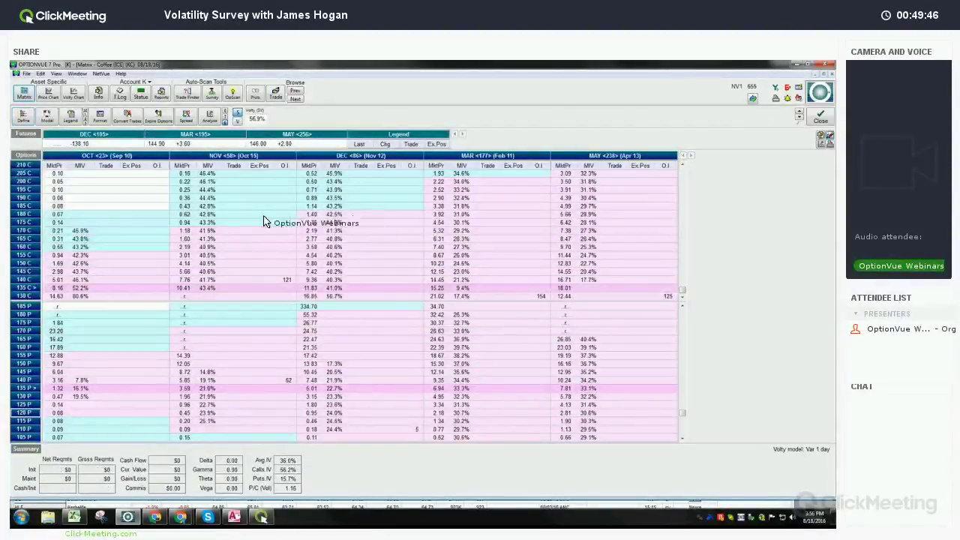
click(251, 224)
text(-10)
key(Return)
key(Up)
text(10)
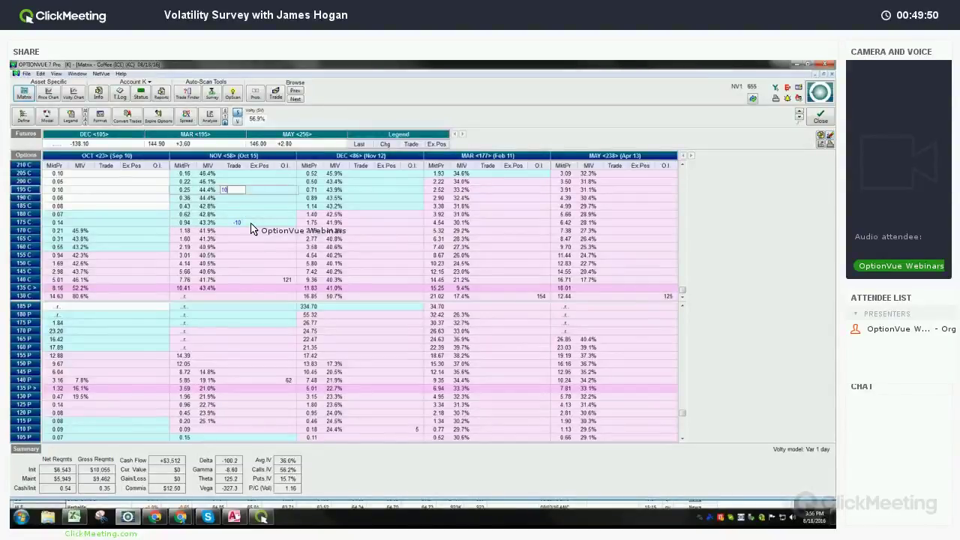
key(Return)
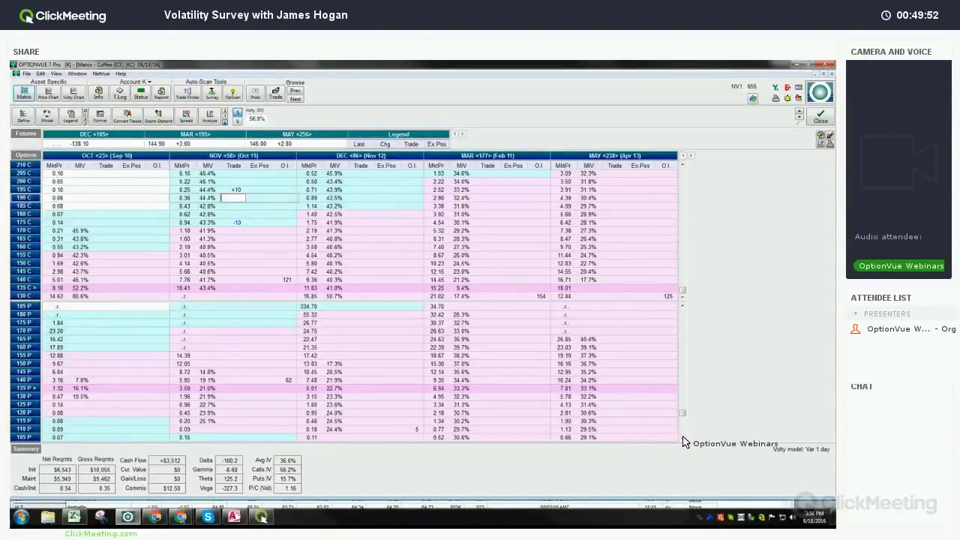
- Add short 10 Nov 105 puts and long 10 Nov 95 puts, and review the wider iron condor's analysis graph
scroll(683, 441, down, 1)
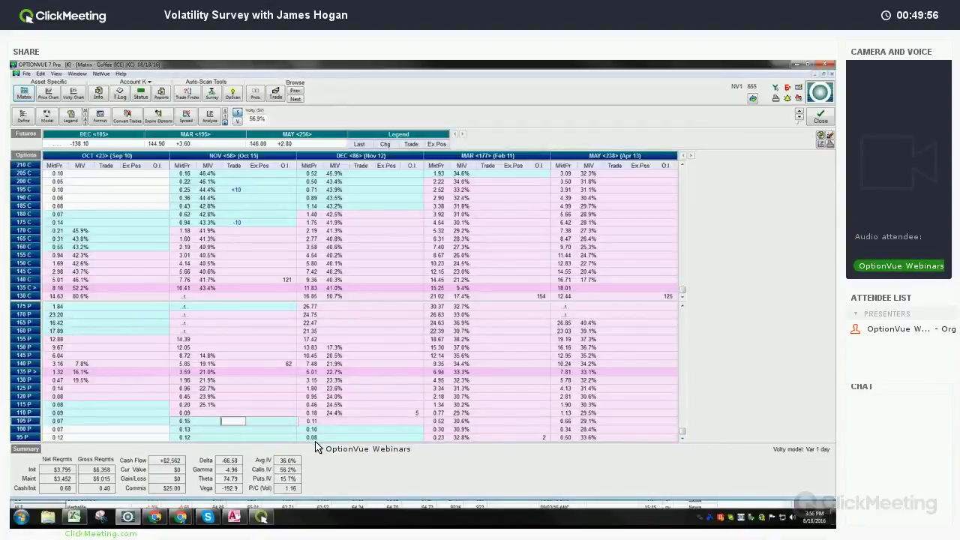
key(Return)
key(Down)
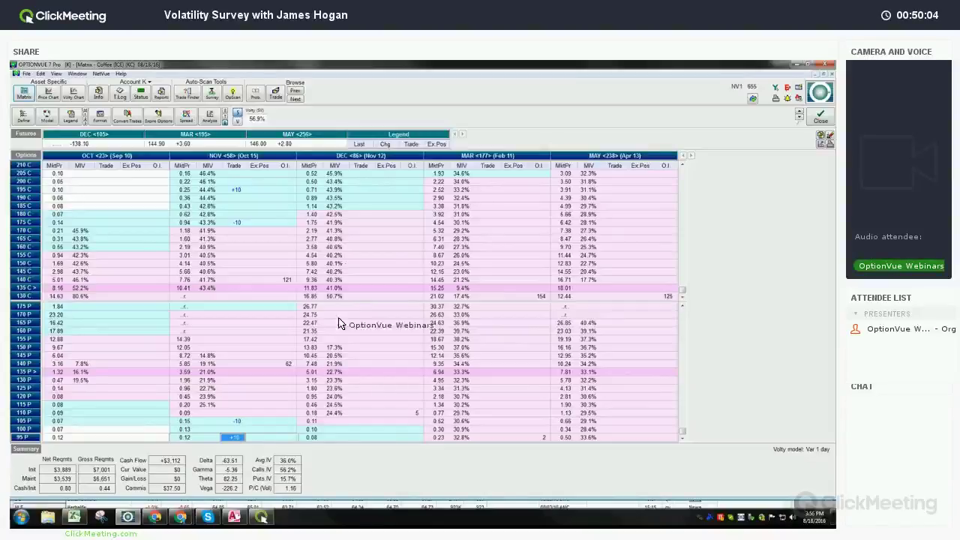
click(209, 117)
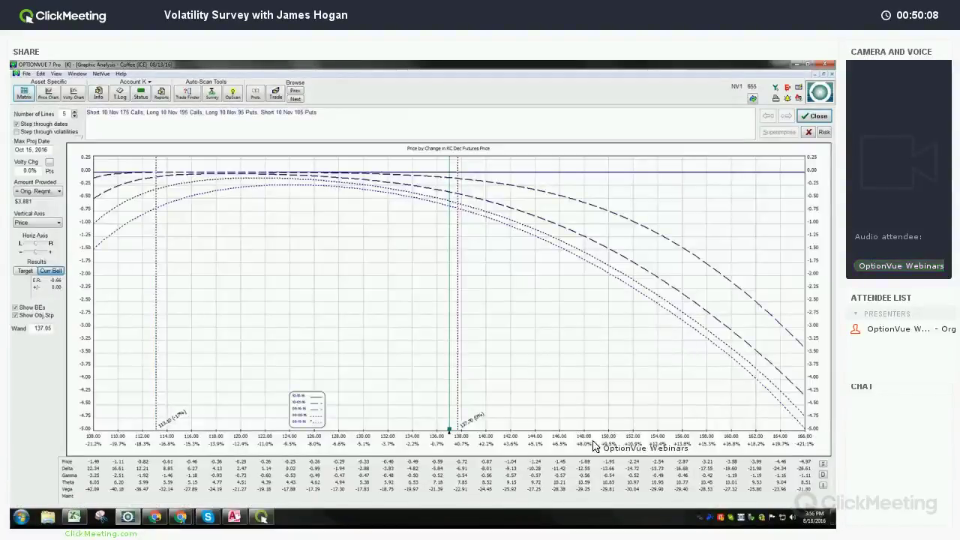
click(818, 116)
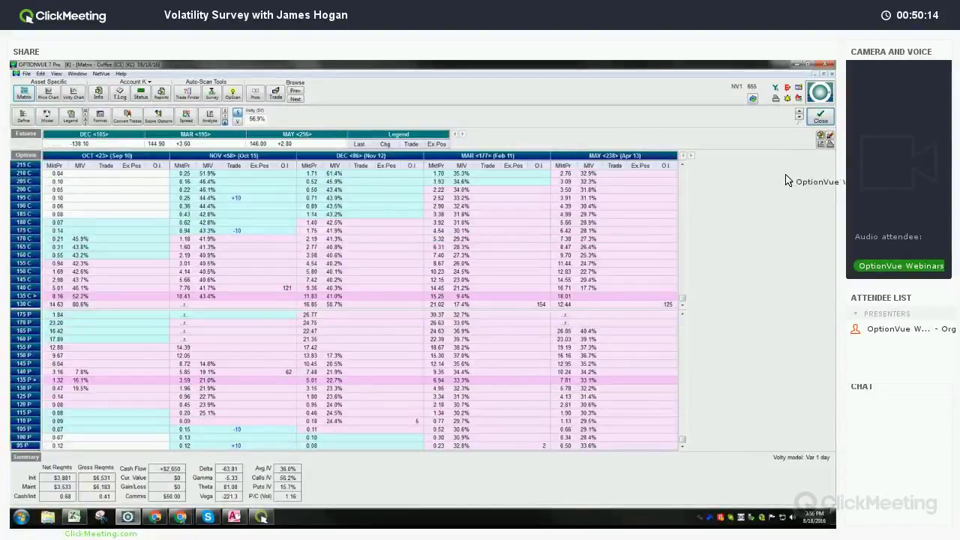
- Clear the Coffee trades, return to the survey, and set it to include only ETFs
click(832, 139)
click(802, 141)
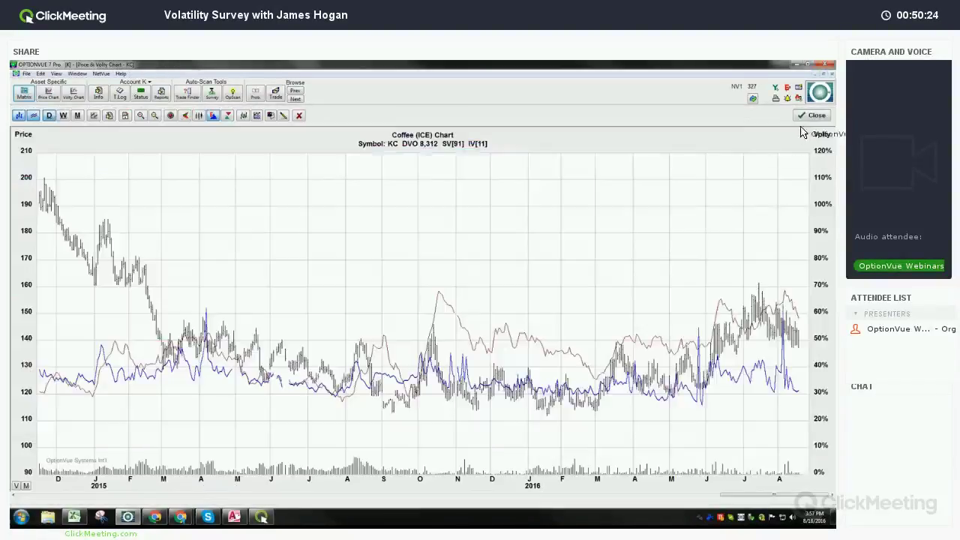
click(809, 116)
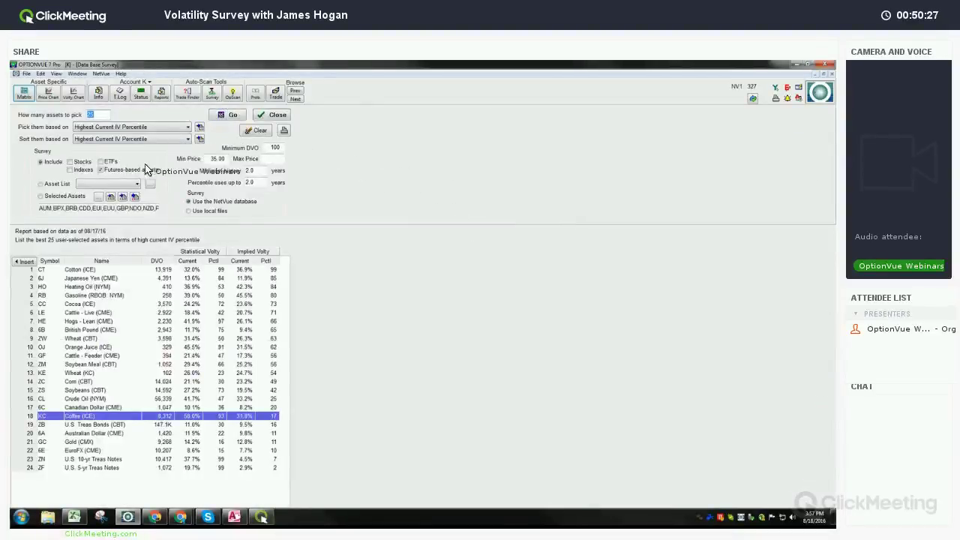
click(101, 162)
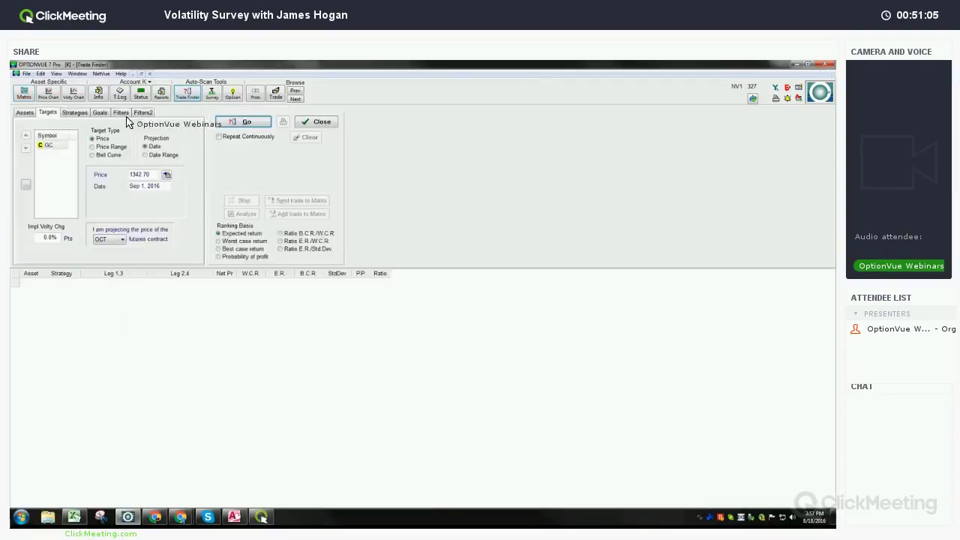
- Look over the strategies available in the Trade Finder, and close the Trade Finder and the survey
click(74, 113)
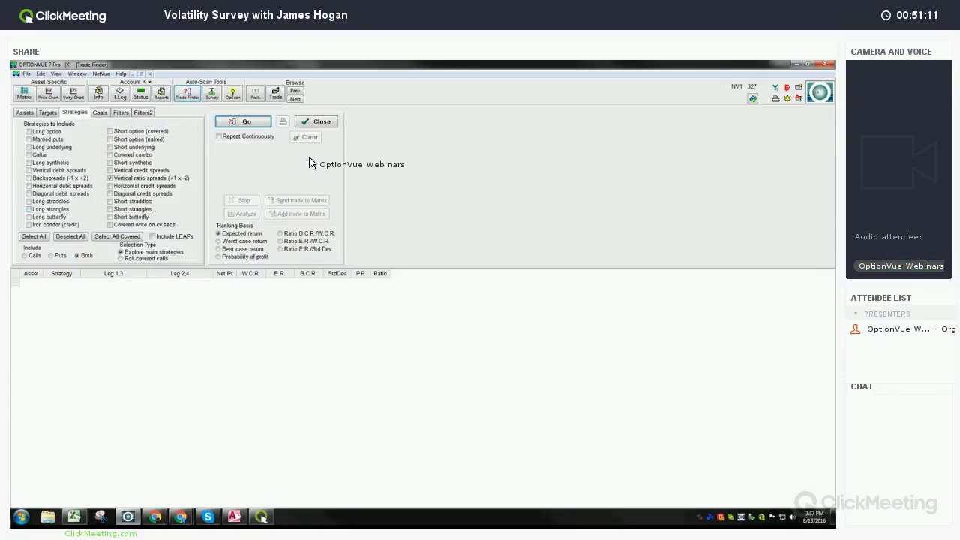
click(330, 124)
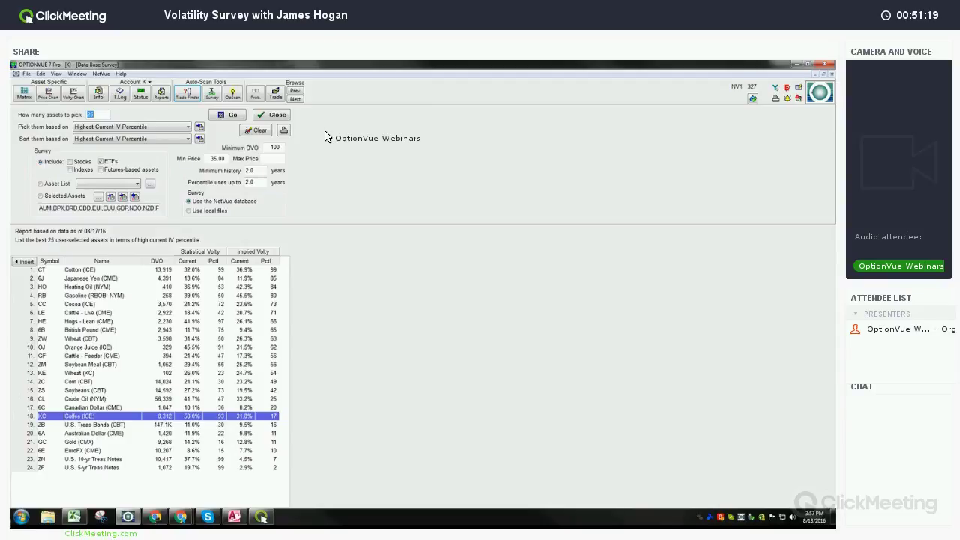
click(286, 118)
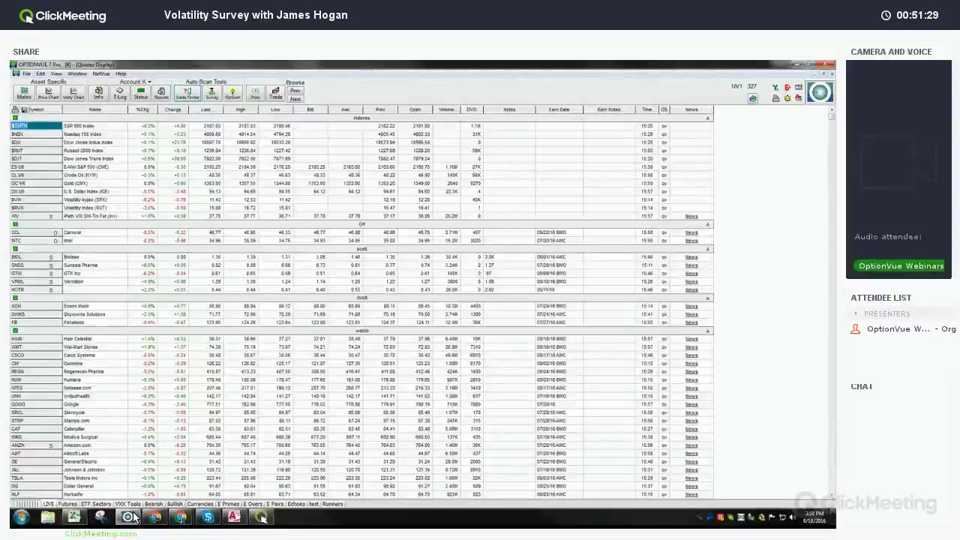
- Switch to the browser with the OptionVue website and open its Support page and the linked YouTube channel
mouse_move(180, 517)
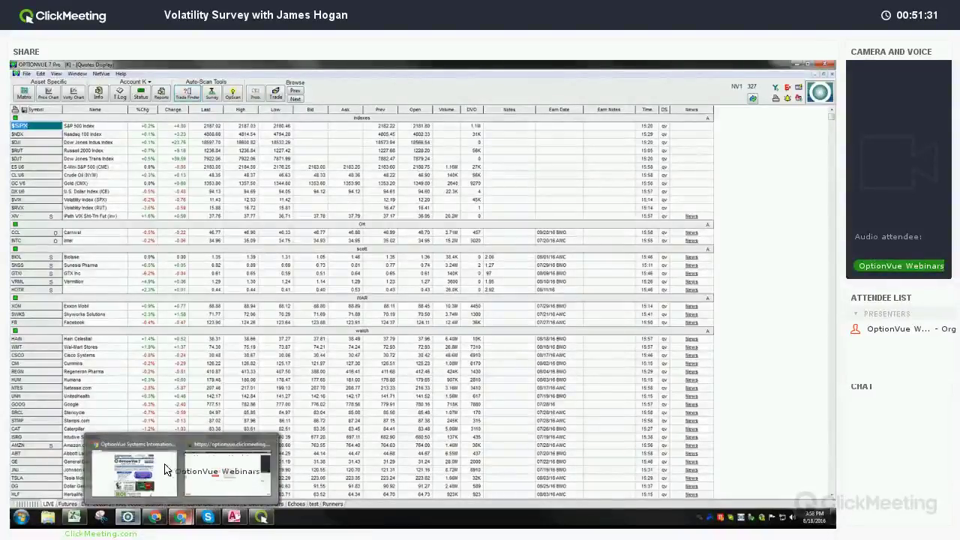
click(131, 471)
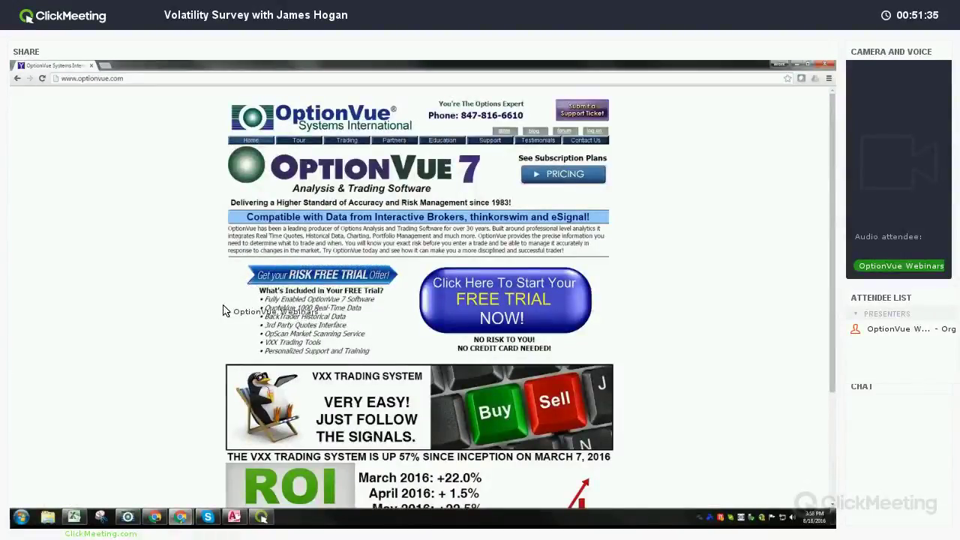
click(490, 143)
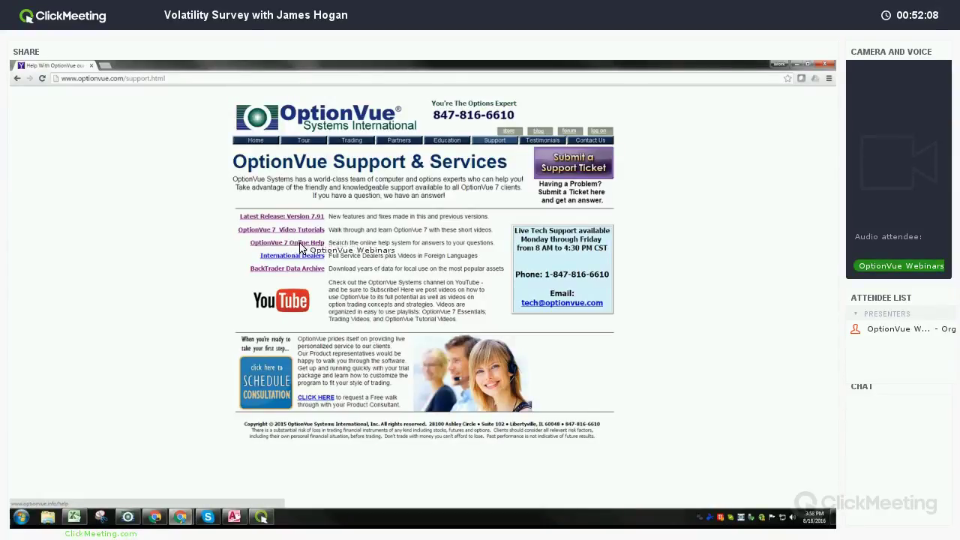
click(290, 304)
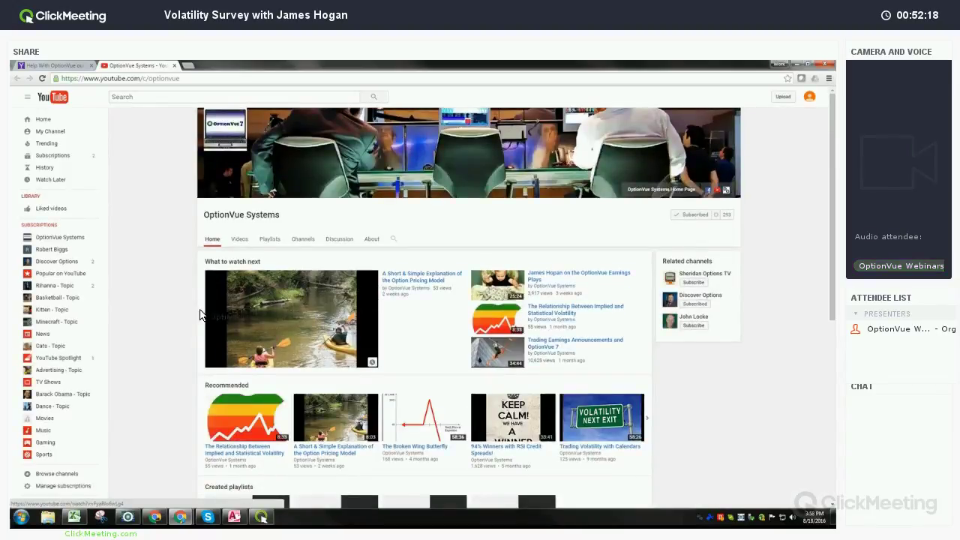
- Browse the uploaded videos on the OptionVue Systems YouTube channel, and return to the Support page
click(239, 239)
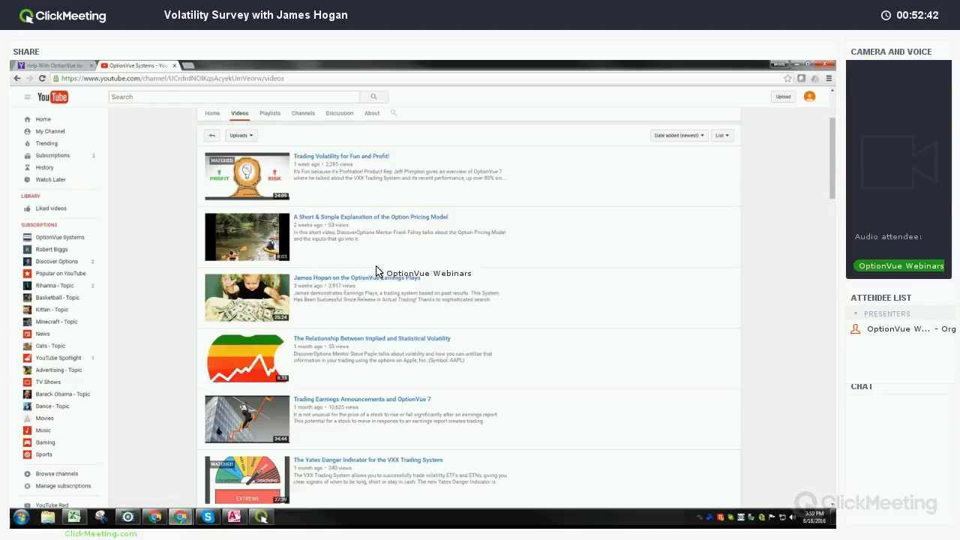
scroll(377, 271, down, 2)
scroll(379, 273, down, 2)
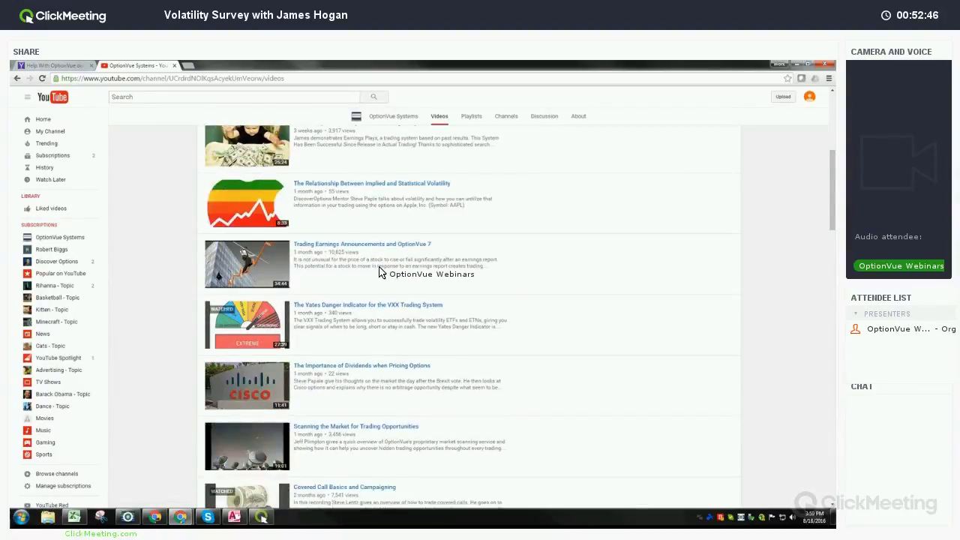
scroll(379, 273, down, 1)
scroll(379, 273, down, 1)
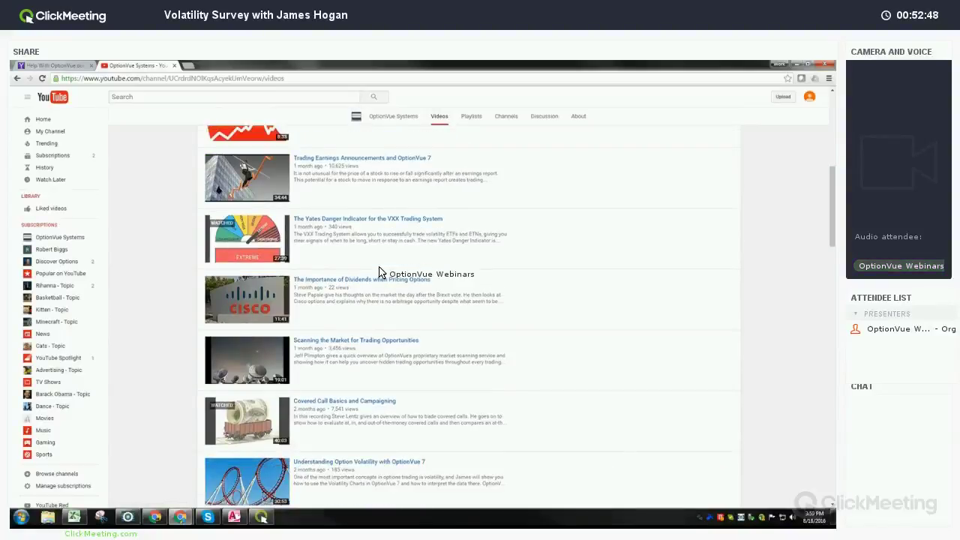
scroll(379, 272, up, 6)
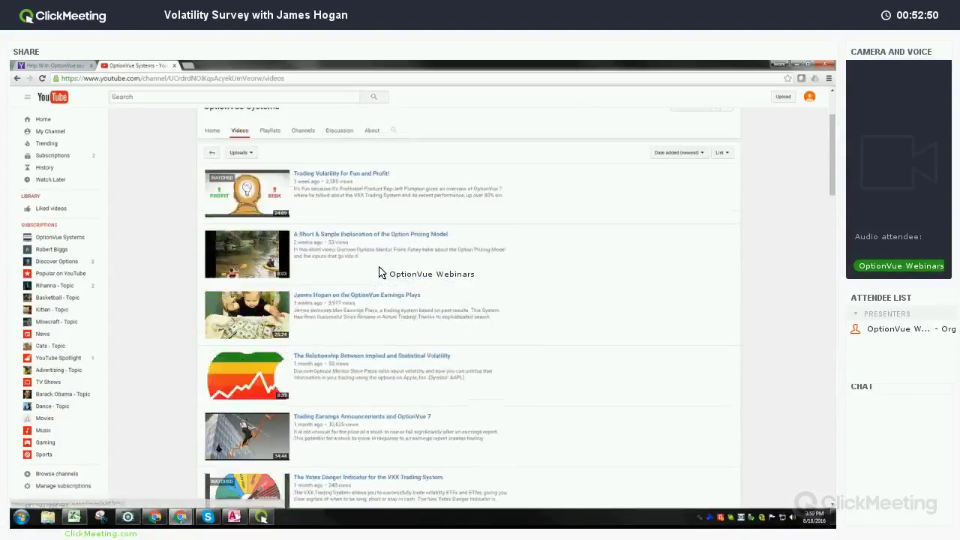
scroll(379, 272, up, 3)
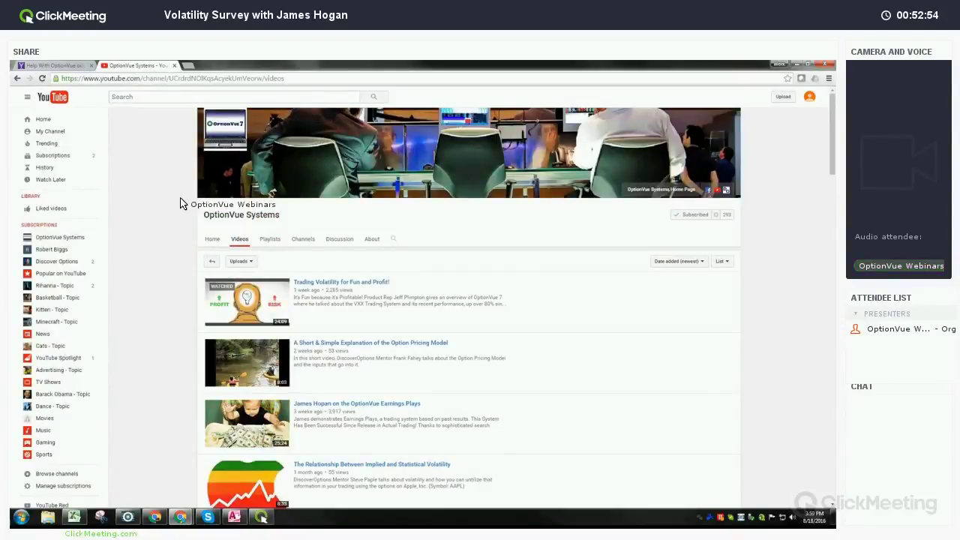
key(ctrl+Tab)
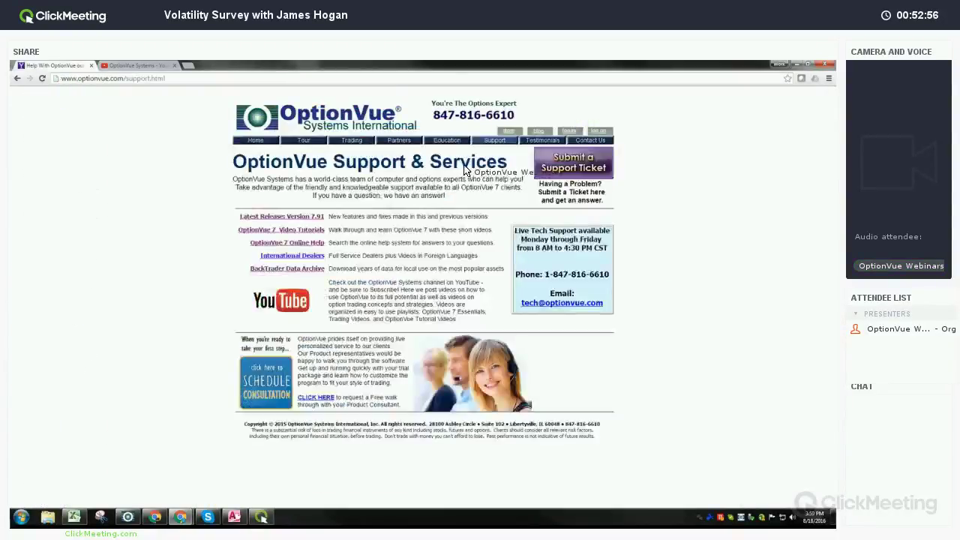